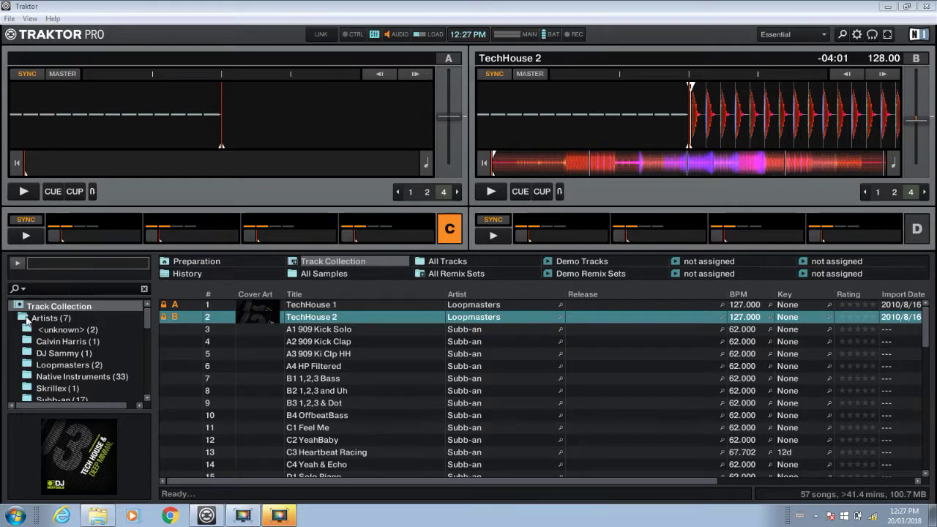
Step: Collapse the Artists category and remove the Music\Test folder from Music Folders in the File Management preferences
left_click(27, 320)
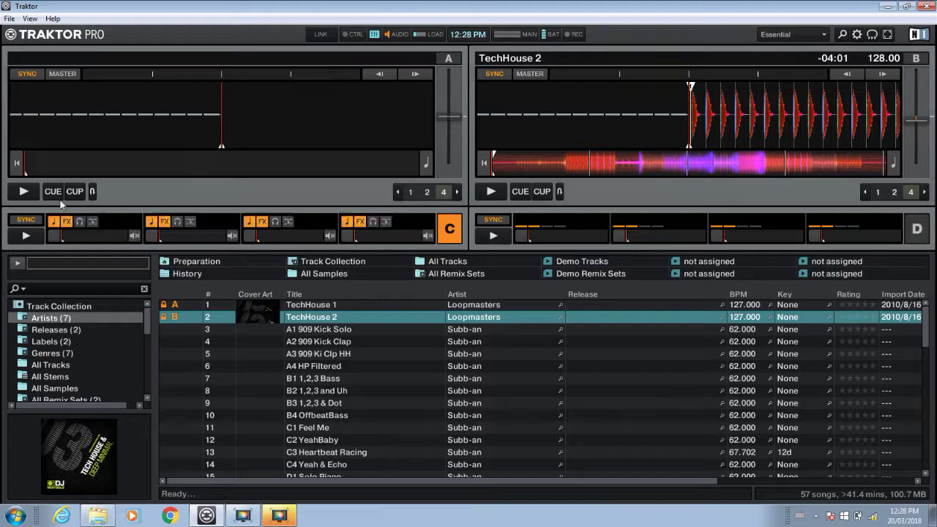
left_click(9, 20)
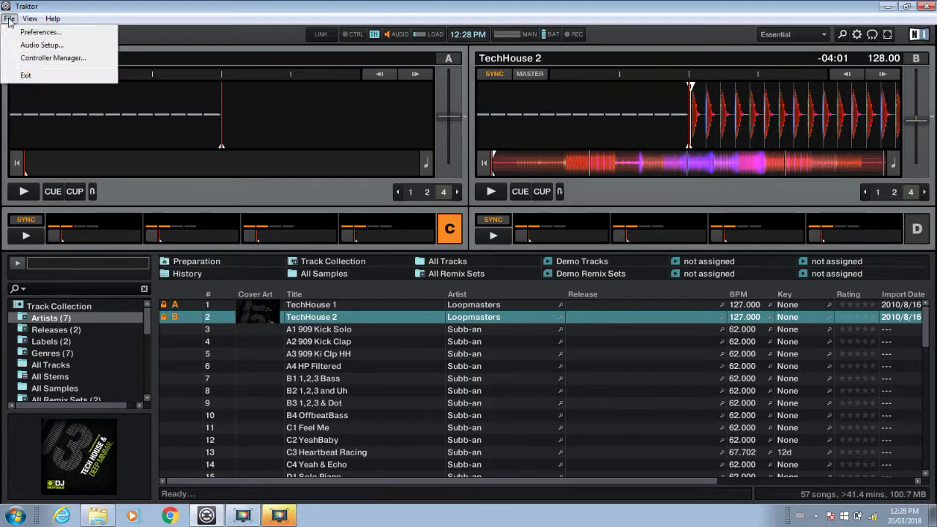
left_click(35, 33)
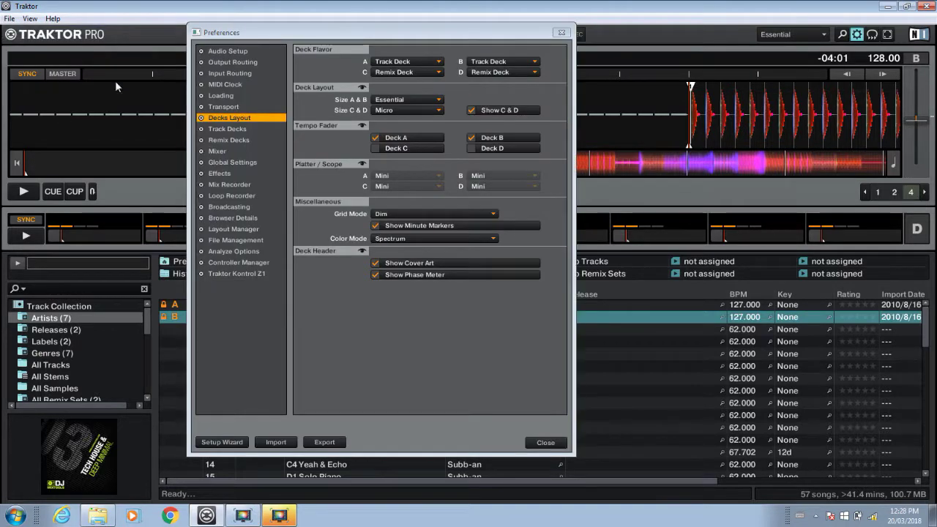
left_click(233, 240)
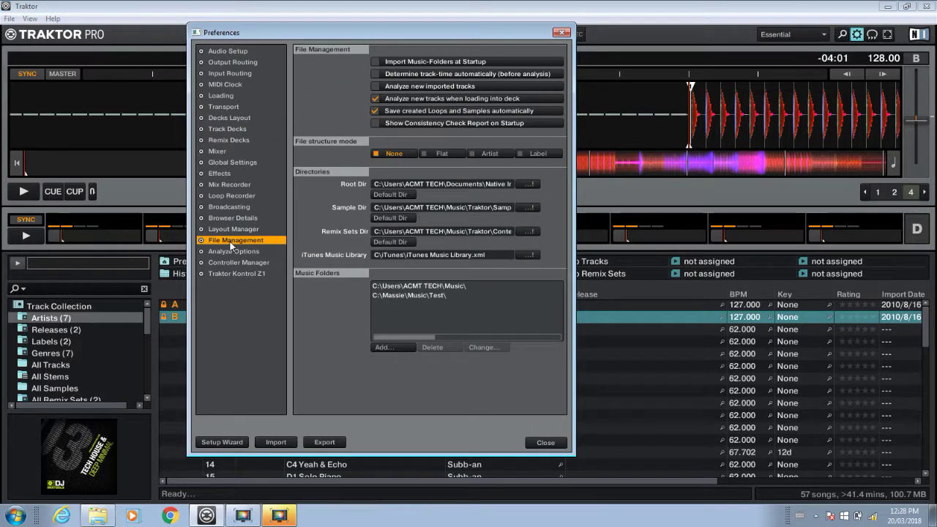
left_click(424, 296)
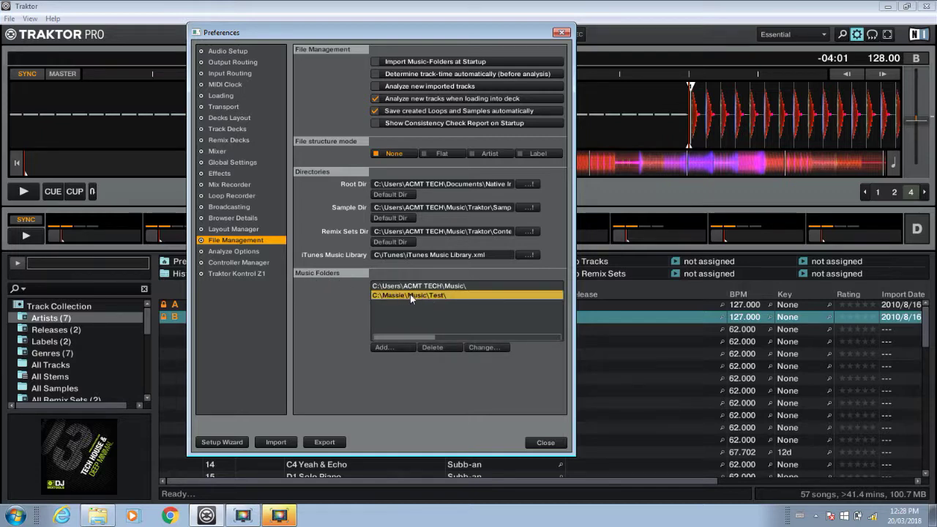
left_click(437, 349)
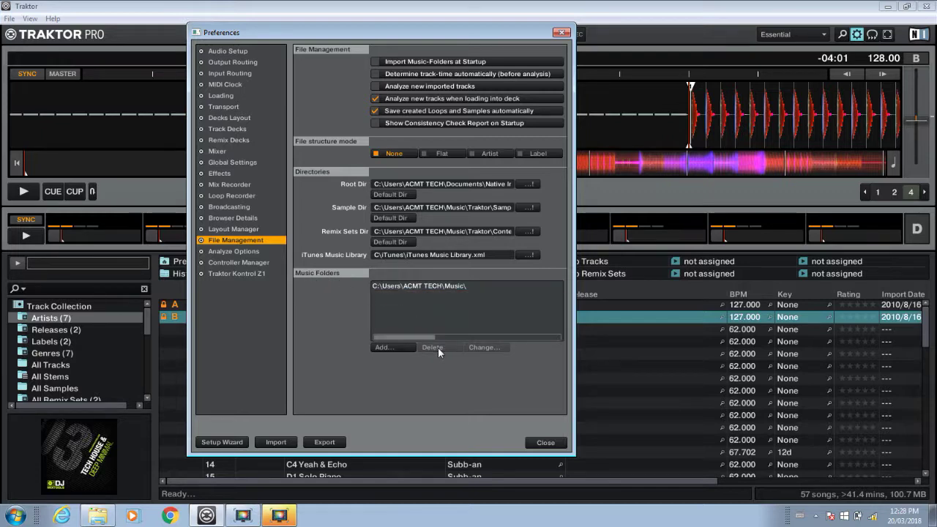
Step: Add the Music\Test folder from the C: drive to the Music Folders list and close the preferences
left_click(399, 347)
double_click(423, 264)
double_click(423, 276)
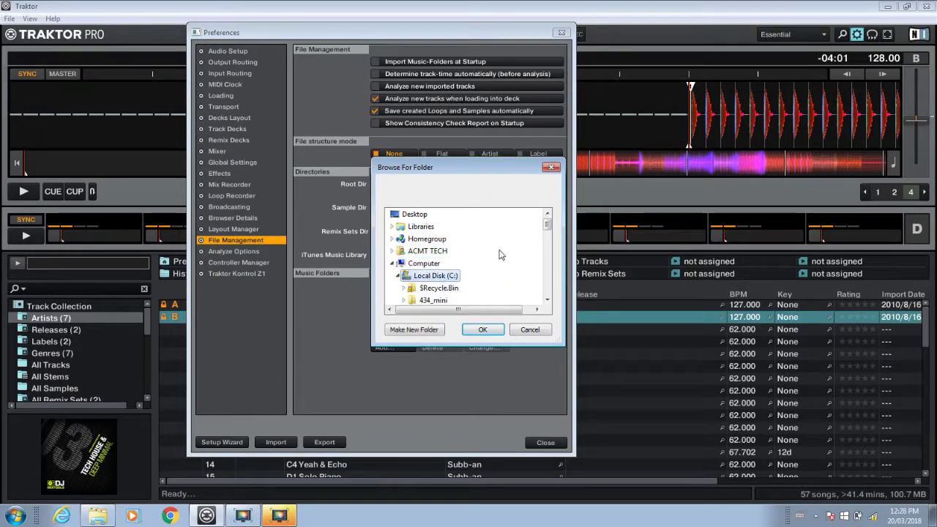
scroll(549, 242, "down", 3)
scroll(549, 244, "down", 1)
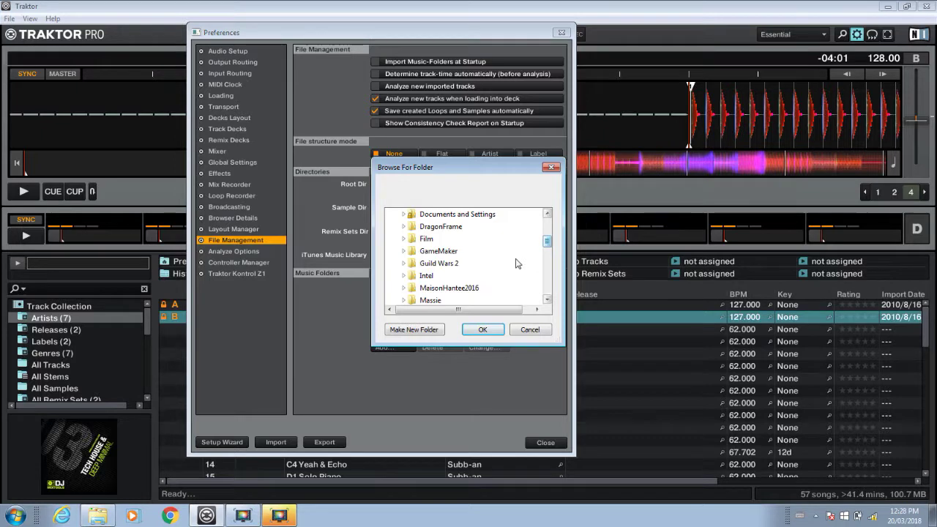
scroll(471, 255, "down", 2)
double_click(433, 228)
scroll(440, 290, "down", 2)
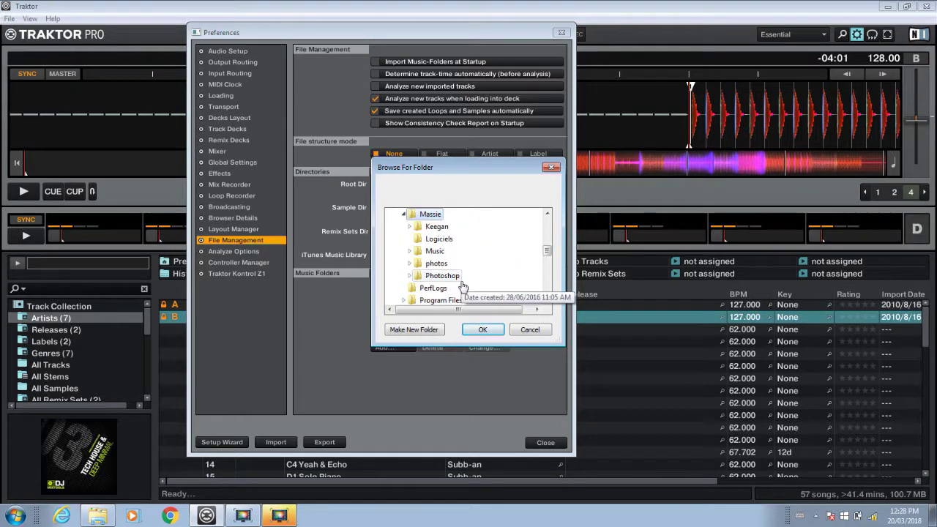
double_click(441, 251)
scroll(439, 271, "down", 2)
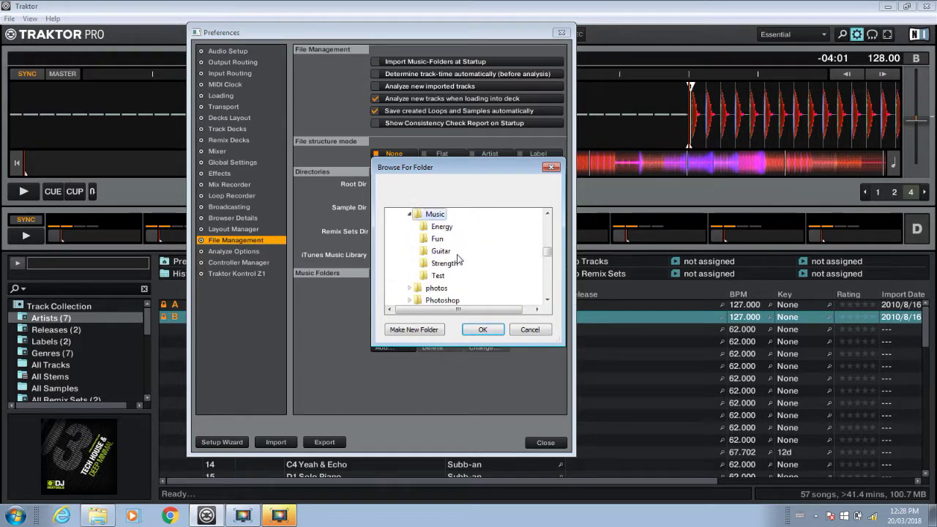
left_click(438, 278)
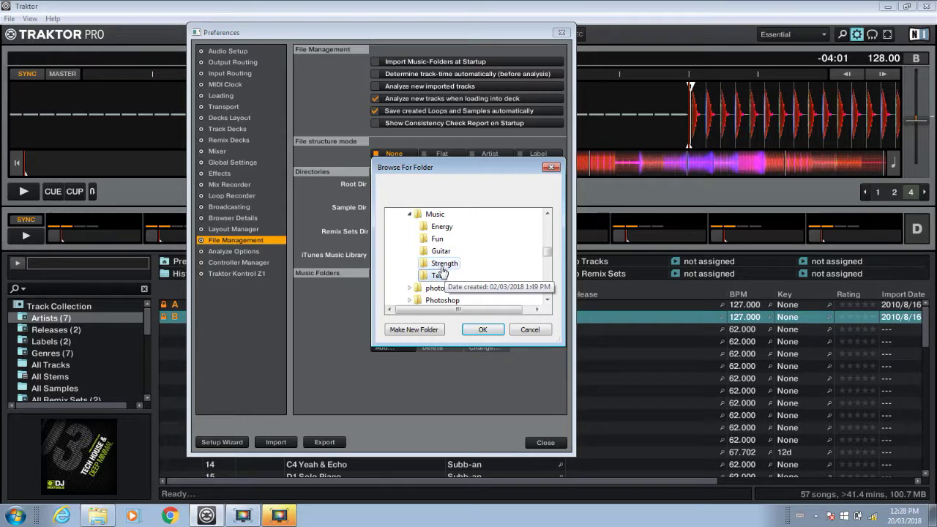
left_click(486, 330)
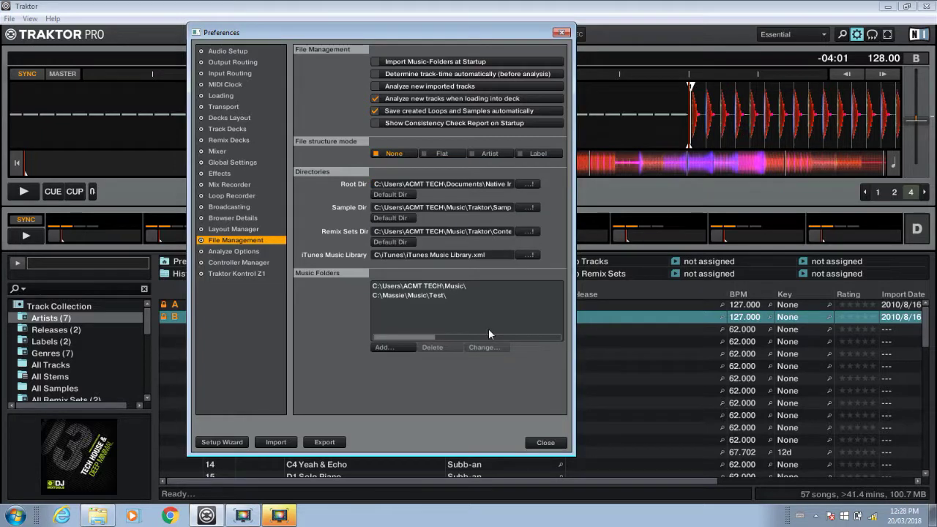
left_click(544, 442)
Step: Reopen the preferences to check the Music Folders list under File Management, and close them
left_click(30, 18)
left_click(10, 18)
left_click(36, 32)
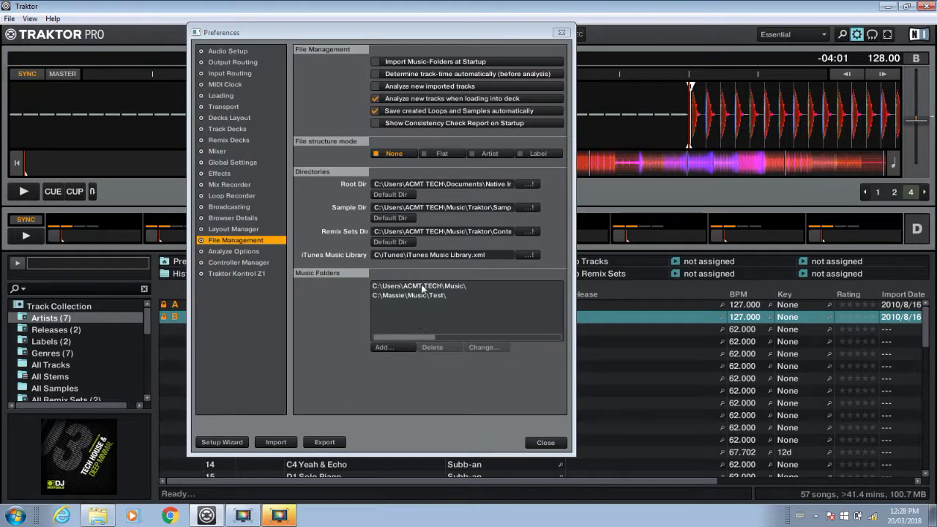
left_click(545, 442)
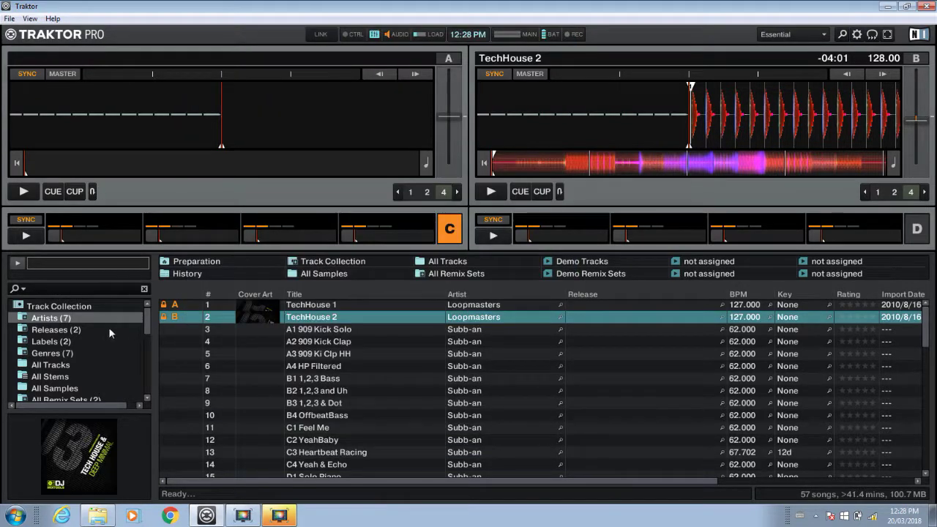
Step: Expand Music Folders under Explorer in the browser tree and list the tracks of the Music\Test folder
scroll(108, 327, "down", 1)
scroll(106, 328, "down", 2)
scroll(105, 329, "down", 3)
scroll(106, 329, "up", 3)
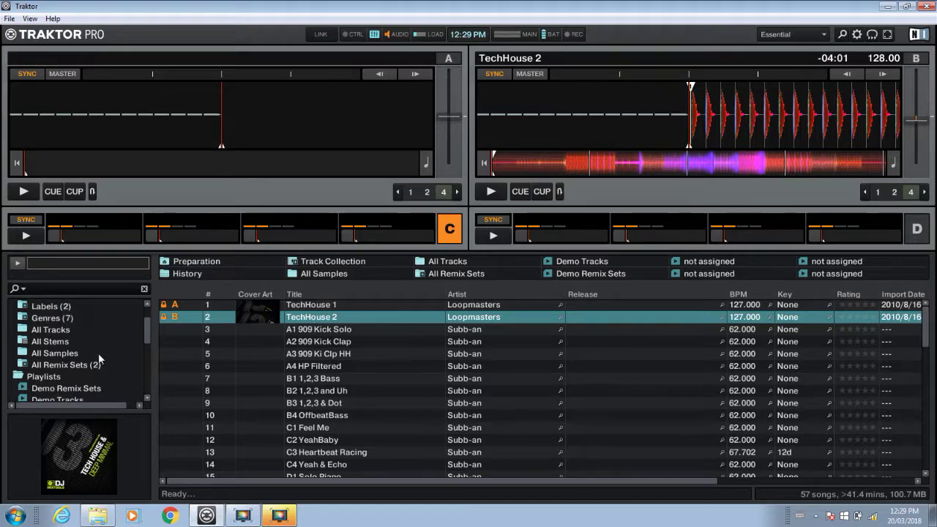
scroll(81, 335, "down", 8)
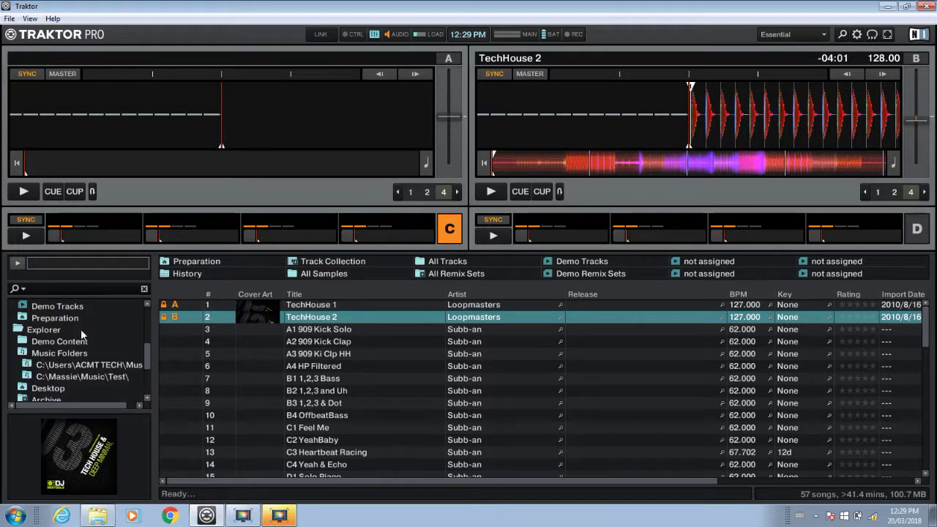
left_click(32, 355)
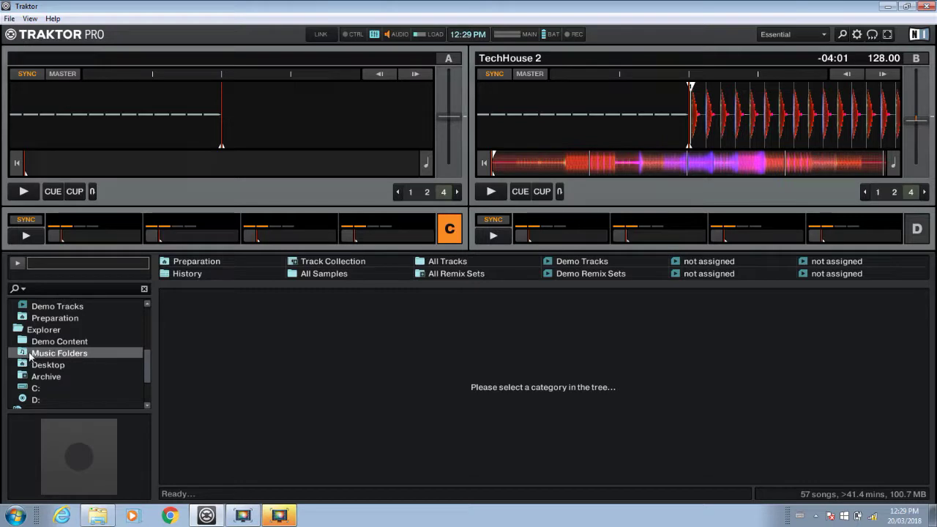
left_click(23, 353)
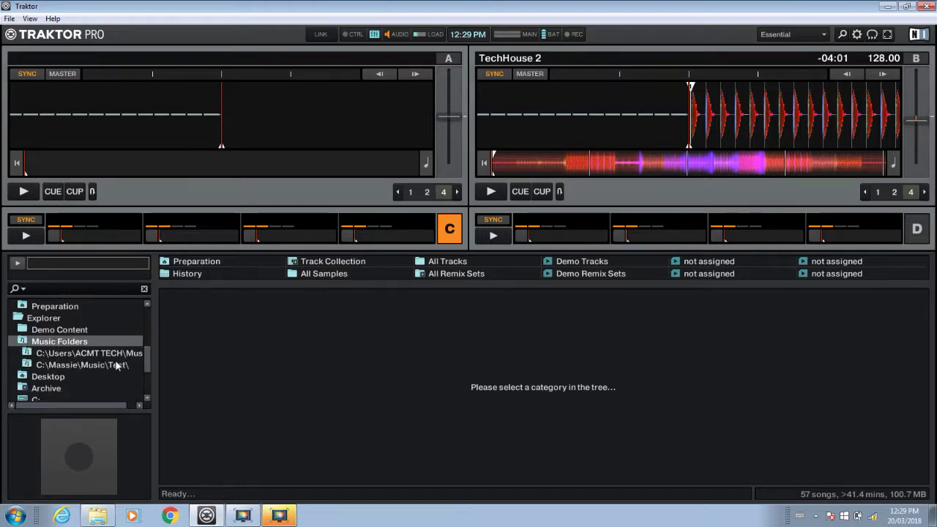
left_click(106, 366)
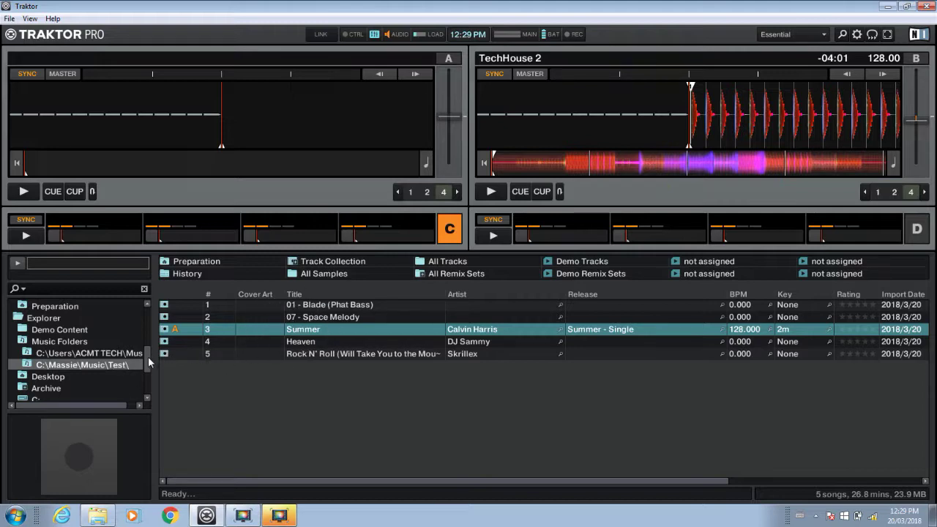
Step: Import the Music\Test folder into the track collection
scroll(148, 362, "up", 6)
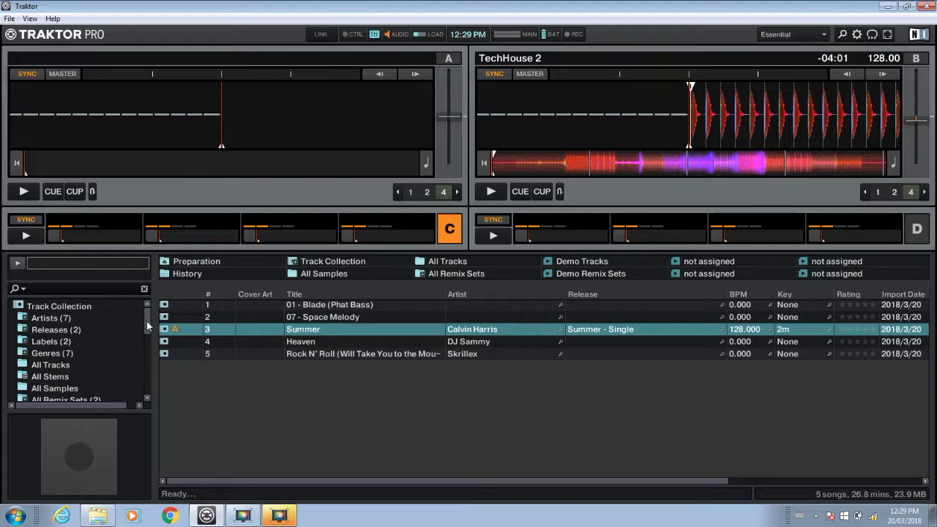
left_click_drag(147, 322, 144, 366)
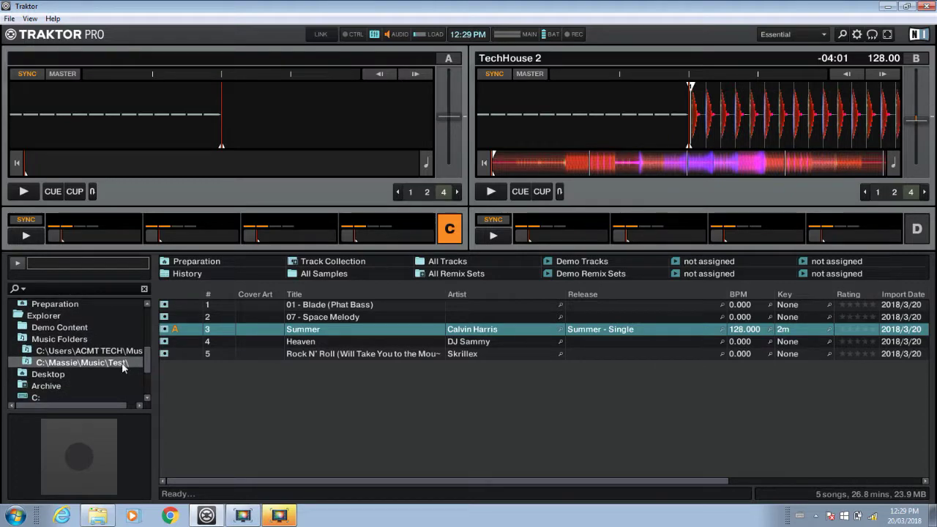
right_click(67, 363)
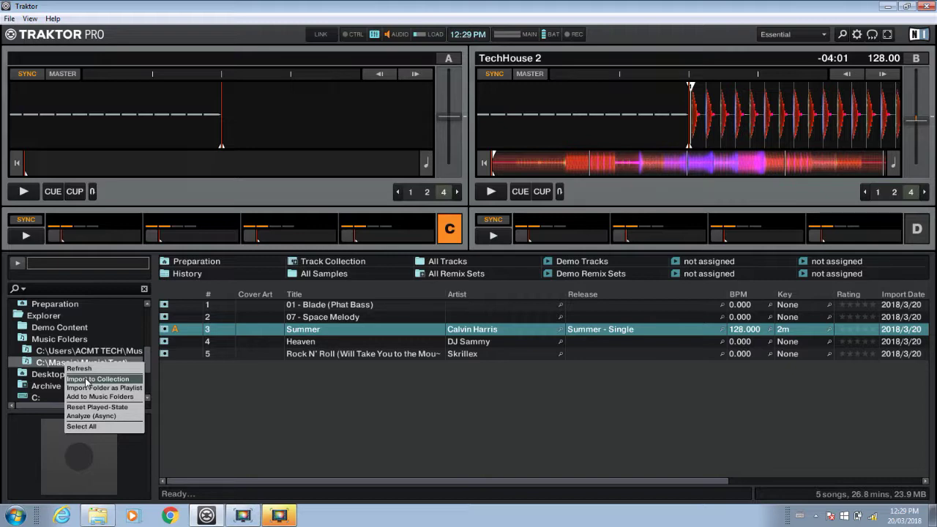
left_click(85, 380)
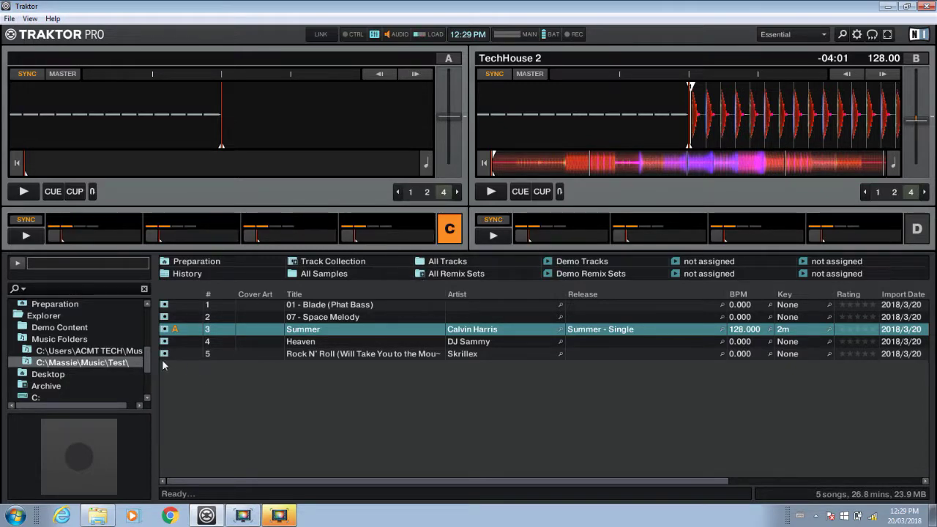
Step: Check the imported songs at the end of the collection's track list and view the available commands for the track Summer
scroll(147, 360, "up", 1)
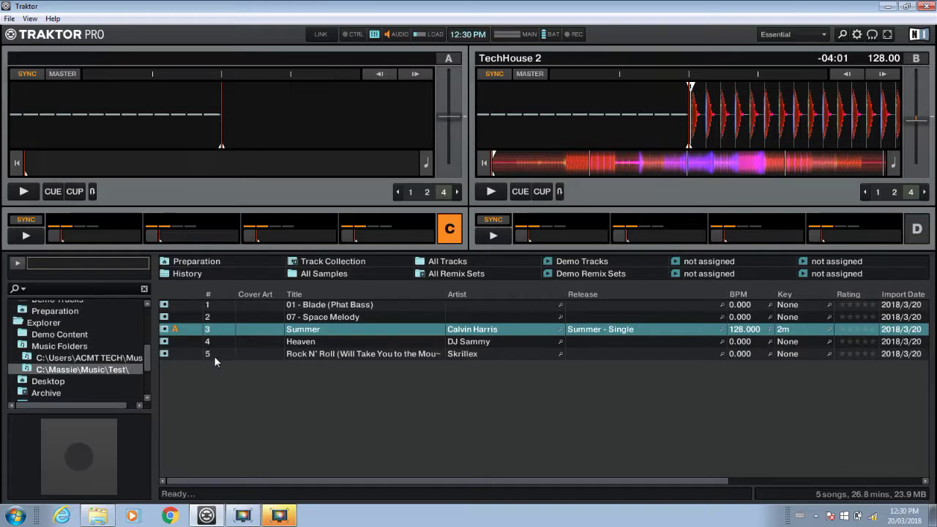
left_click_drag(146, 362, 151, 317)
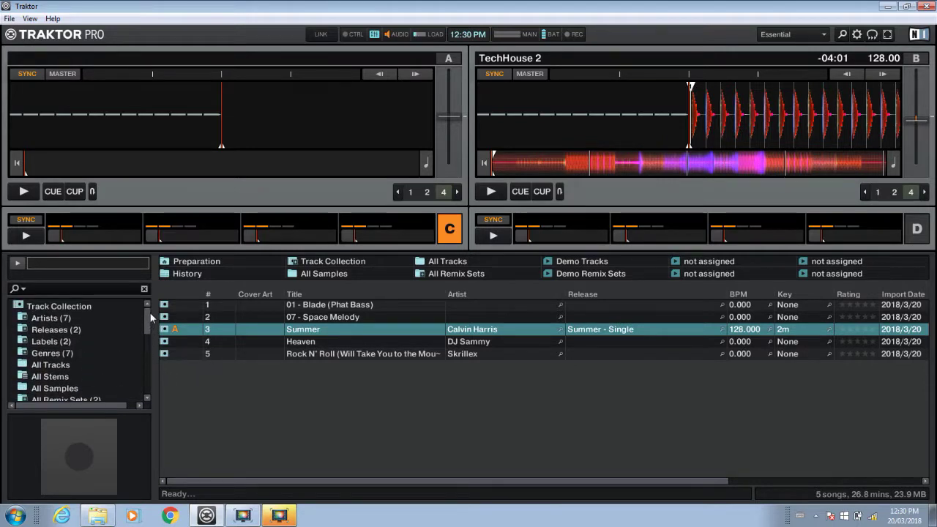
left_click(66, 317)
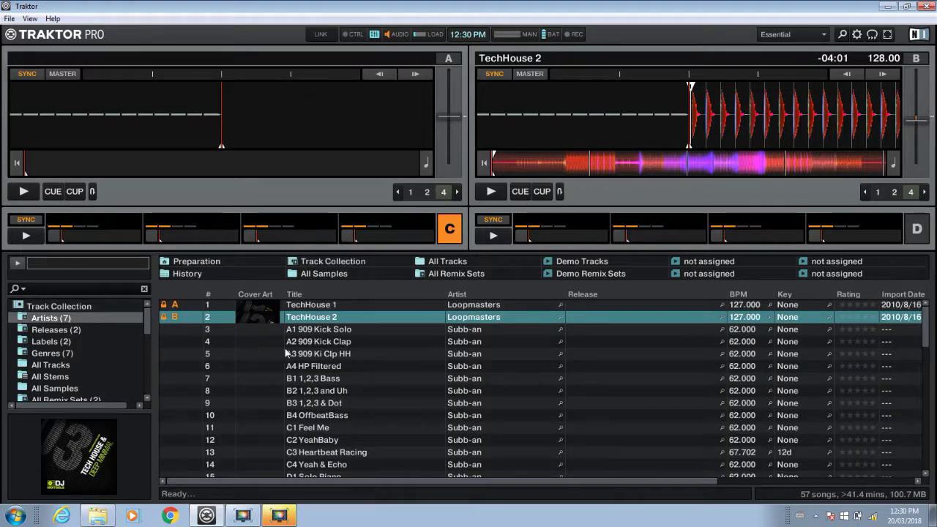
left_click_drag(928, 325, 933, 479)
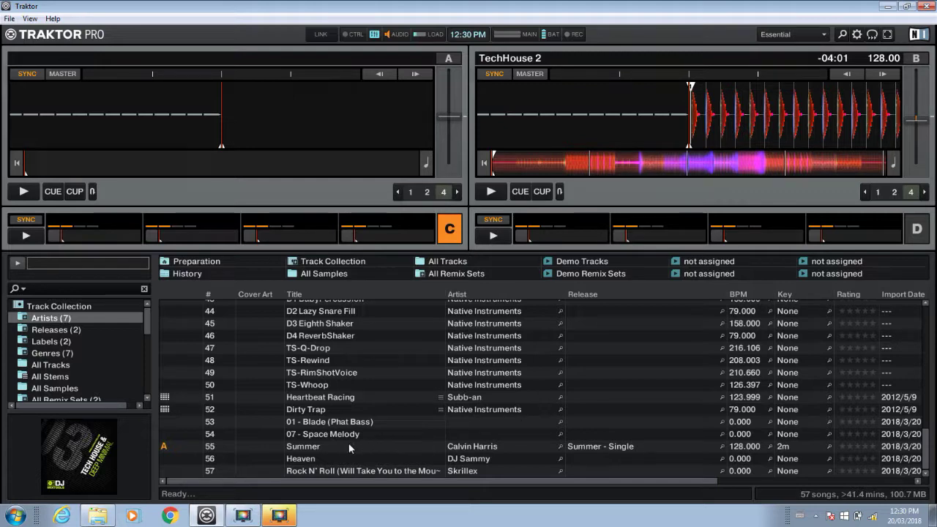
left_click(314, 448)
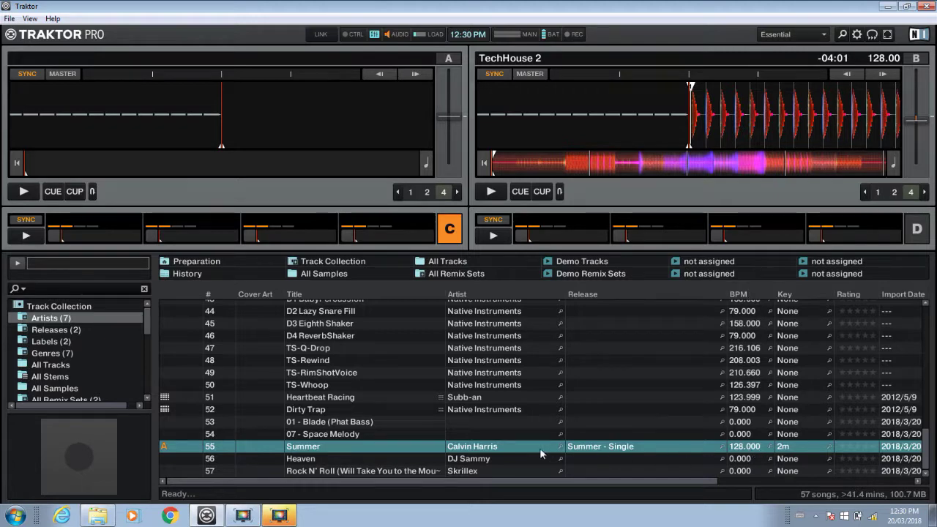
right_click(315, 451)
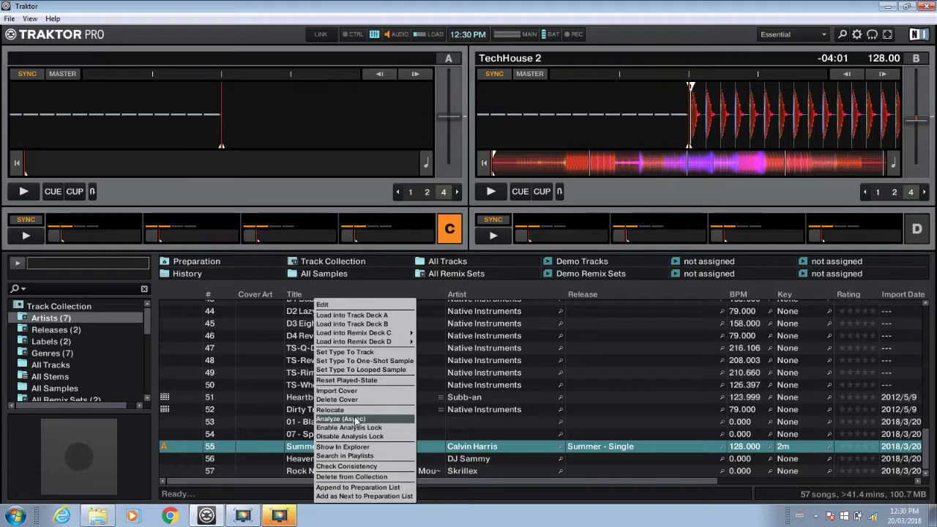
left_click(307, 448)
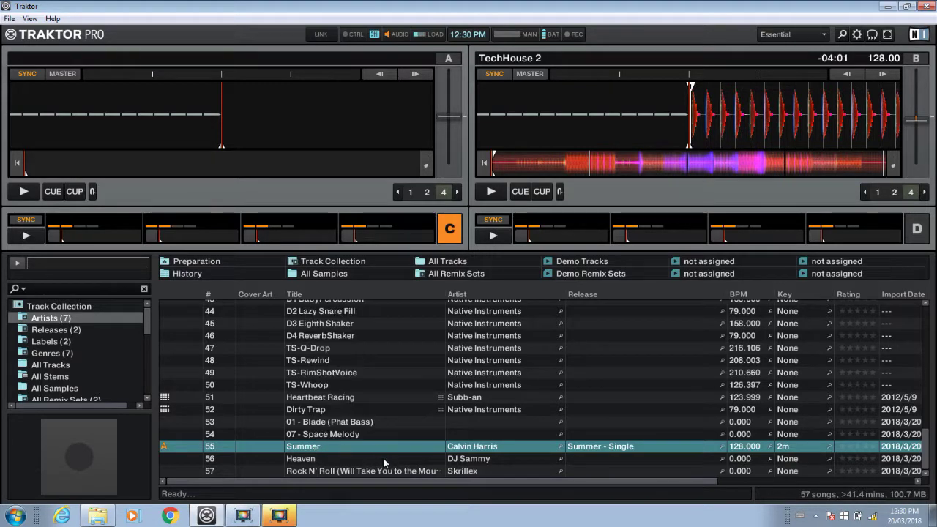
Step: Analyze the track 01 - Blade (Phat Bass) in the Music\Test folder, with the analysis set to All
scroll(149, 331, "down", 1)
left_click_drag(149, 330, 151, 359)
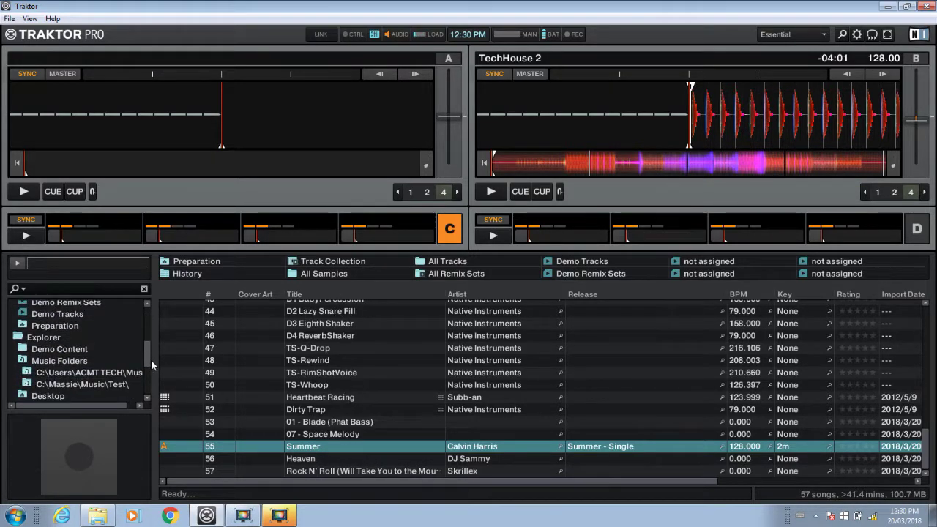
right_click(98, 386)
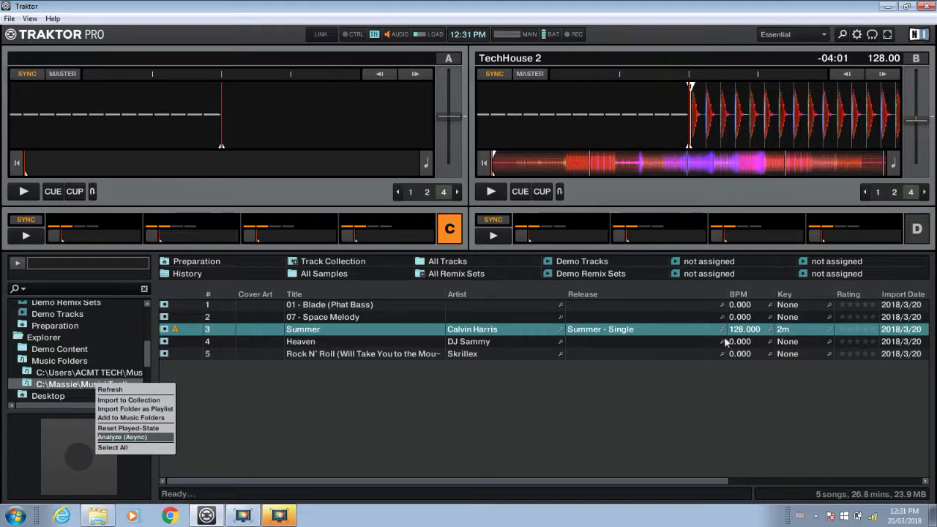
left_click(314, 308)
left_click(294, 307)
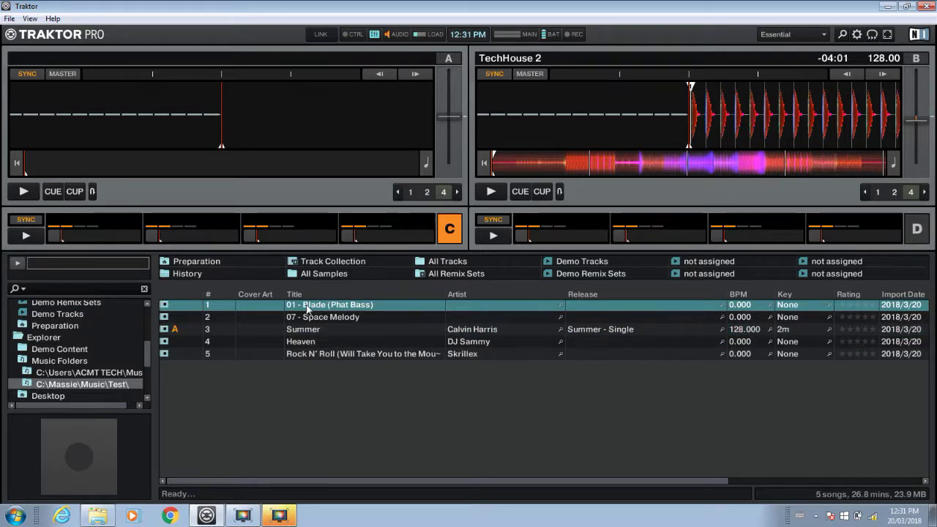
right_click(306, 306)
left_click(337, 370)
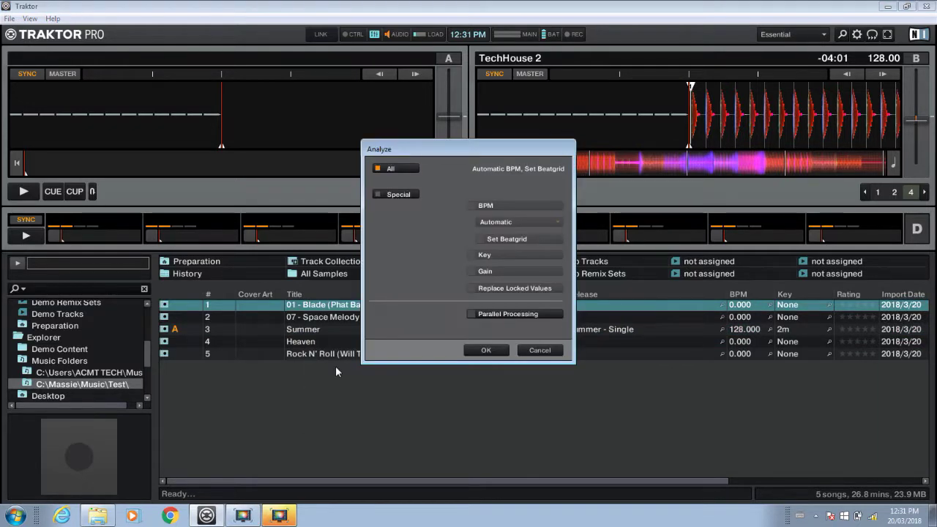
left_click(486, 350)
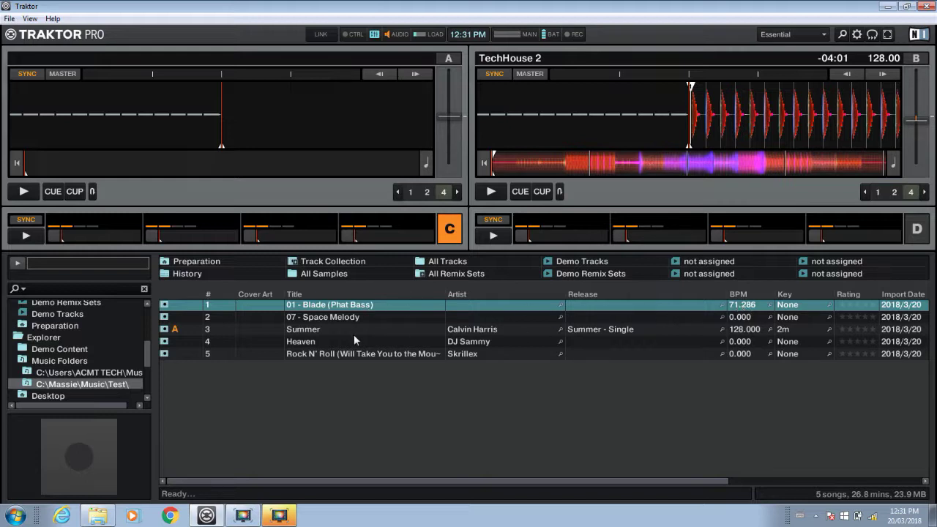
Step: Analyze the whole Music\Test folder, with the analysis set to All
right_click(73, 388)
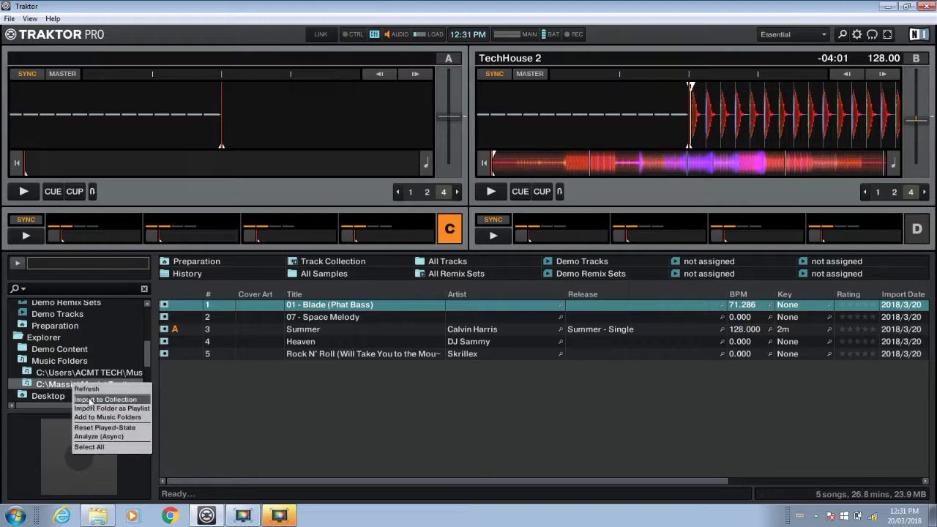
left_click(96, 437)
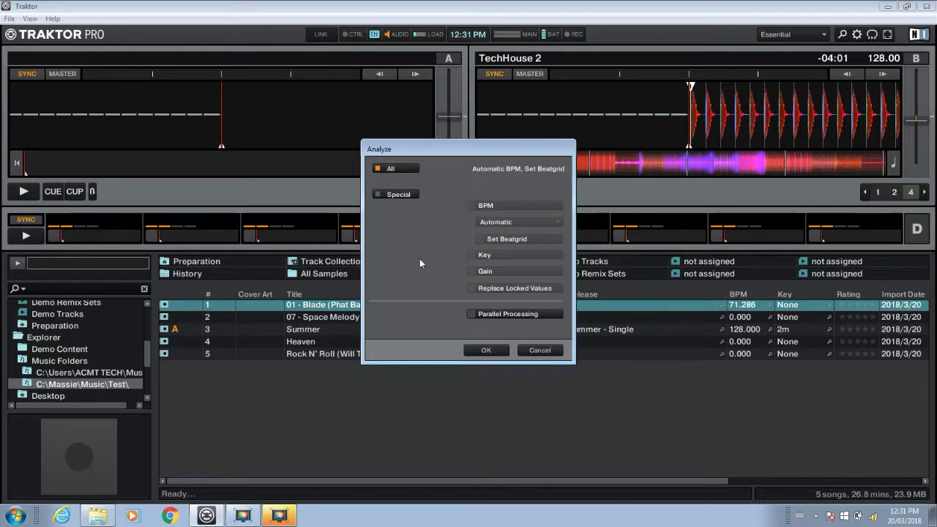
left_click(483, 350)
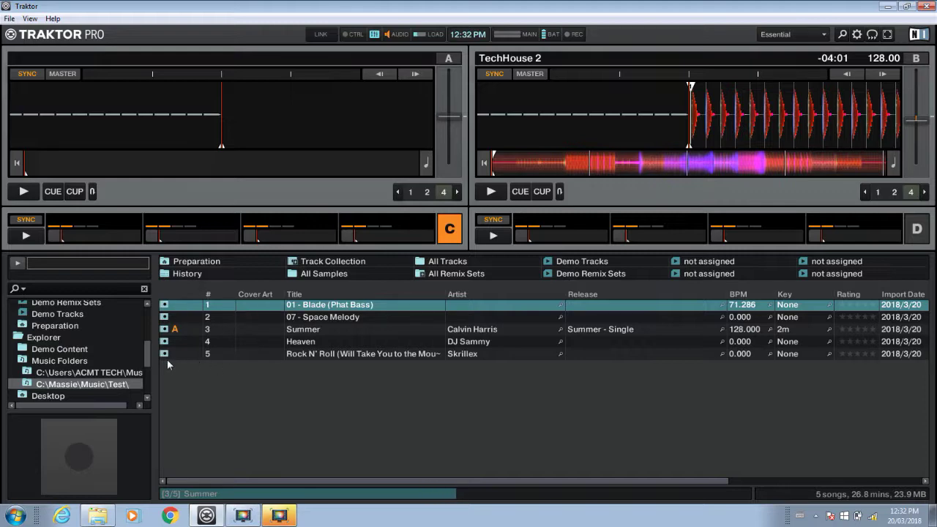
Step: Show the track collection and load TechHouse 1 into deck B
left_click_drag(152, 360, 147, 313)
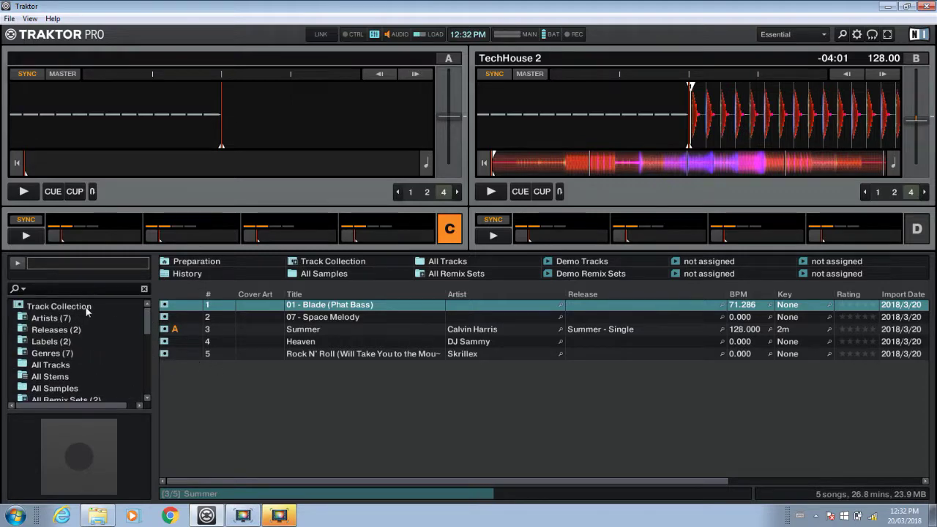
left_click(85, 310)
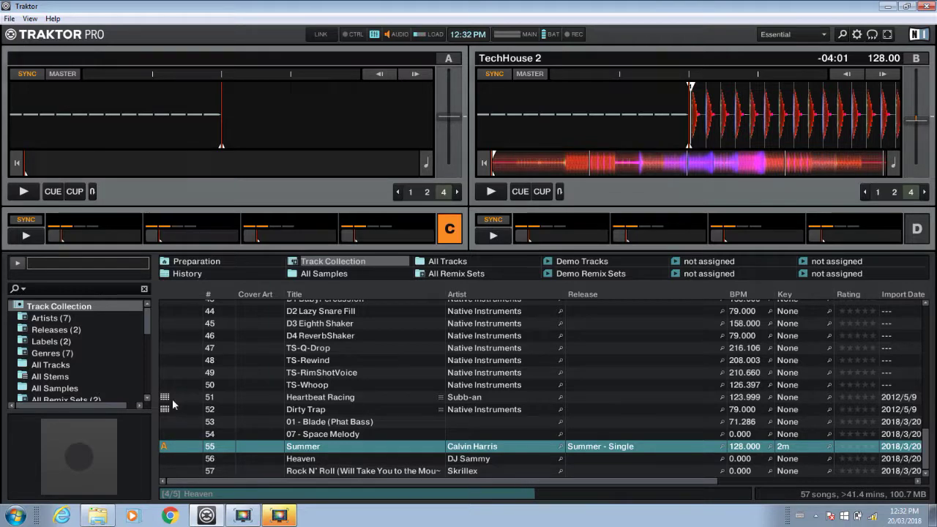
scroll(183, 441, "up", 2)
scroll(182, 436, "up", 12)
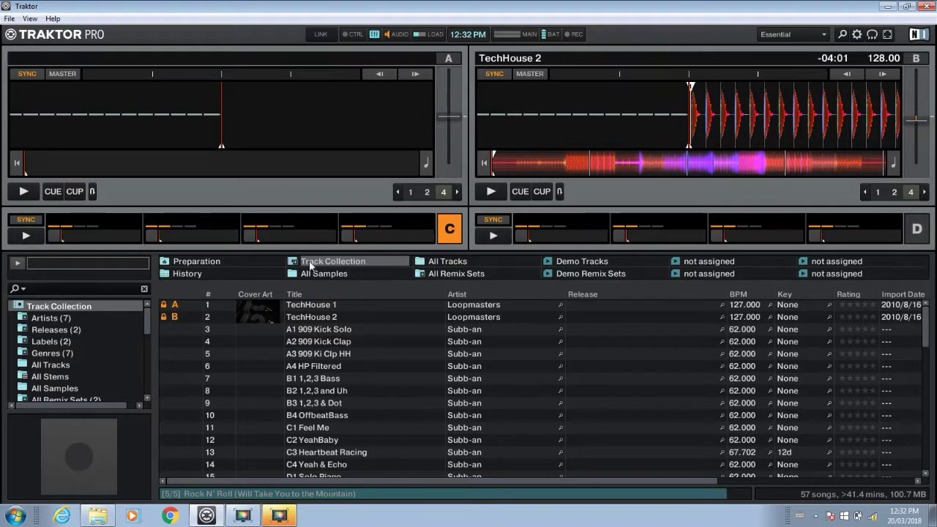
left_click(308, 306)
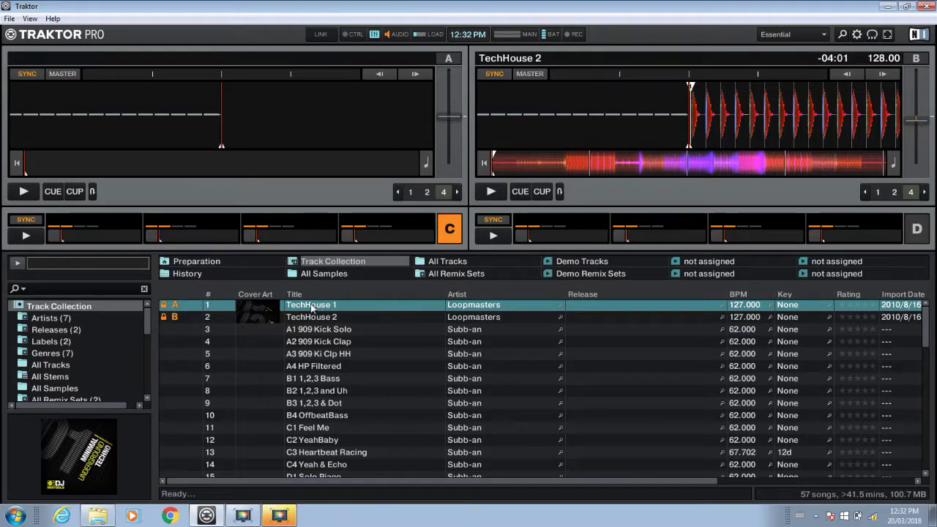
left_click_drag(324, 309, 525, 105)
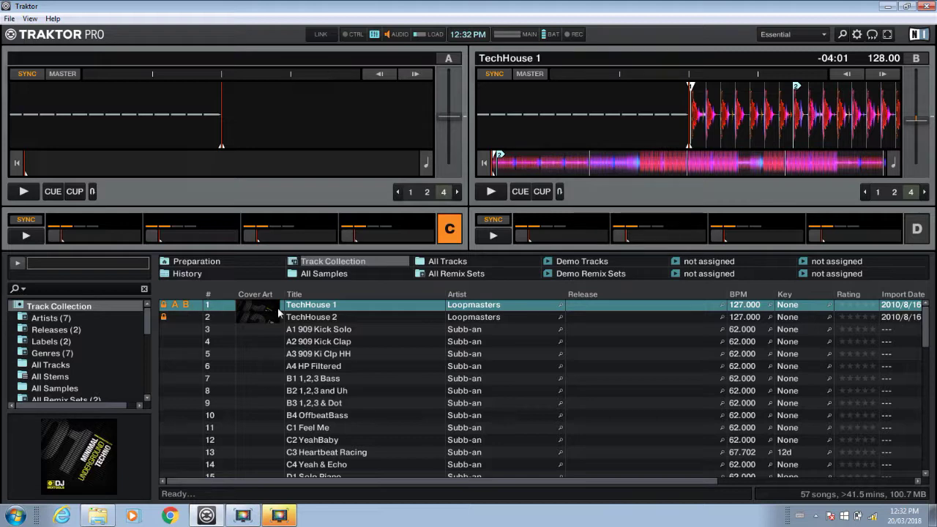
Step: Load TechHouse 2 into deck A and play it for about 20 seconds before stopping it
left_click(310, 318)
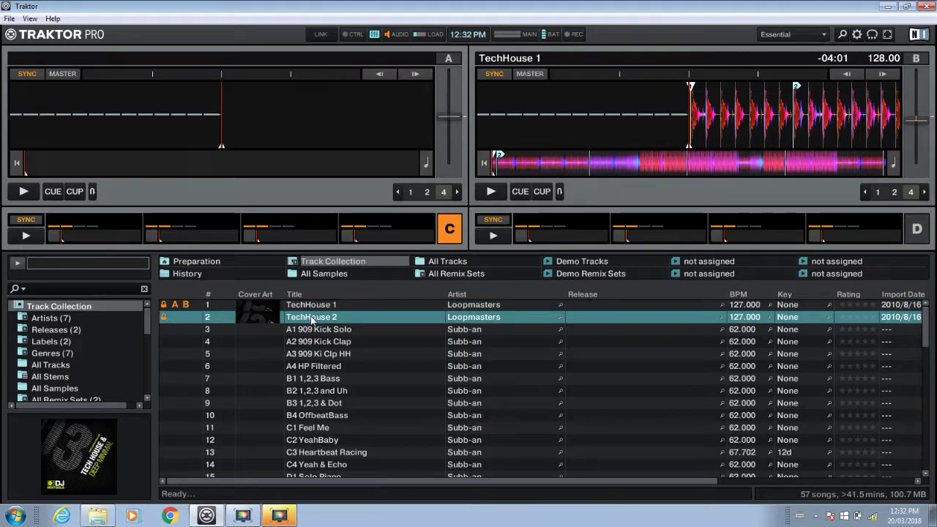
left_click_drag(311, 320, 165, 100)
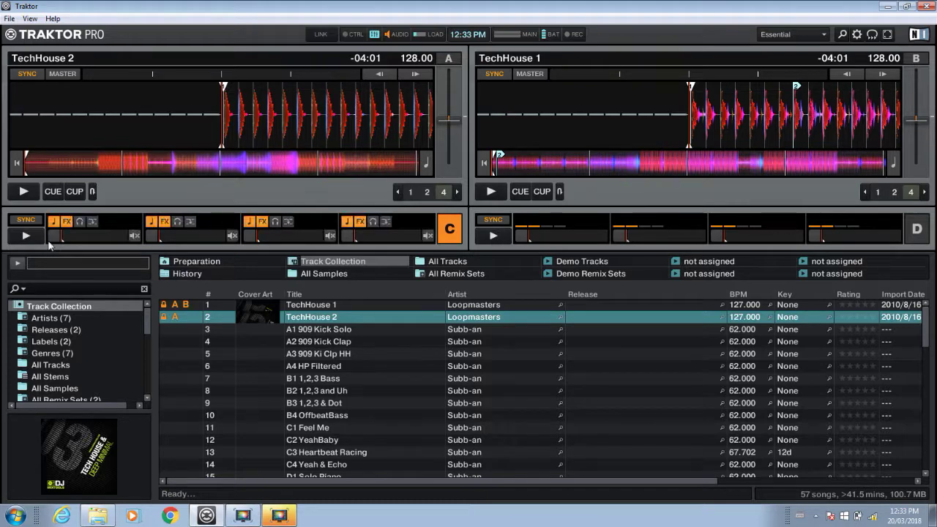
left_click(24, 192)
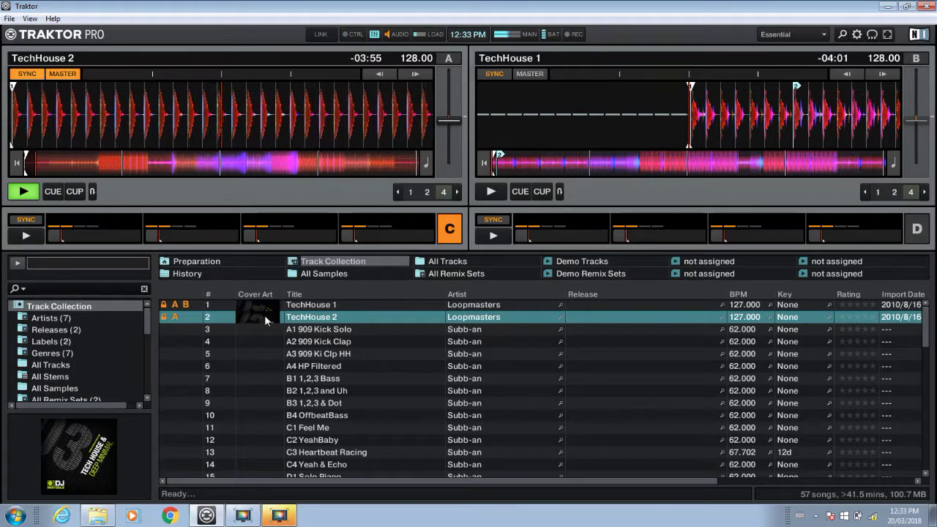
mouse_move(254, 227)
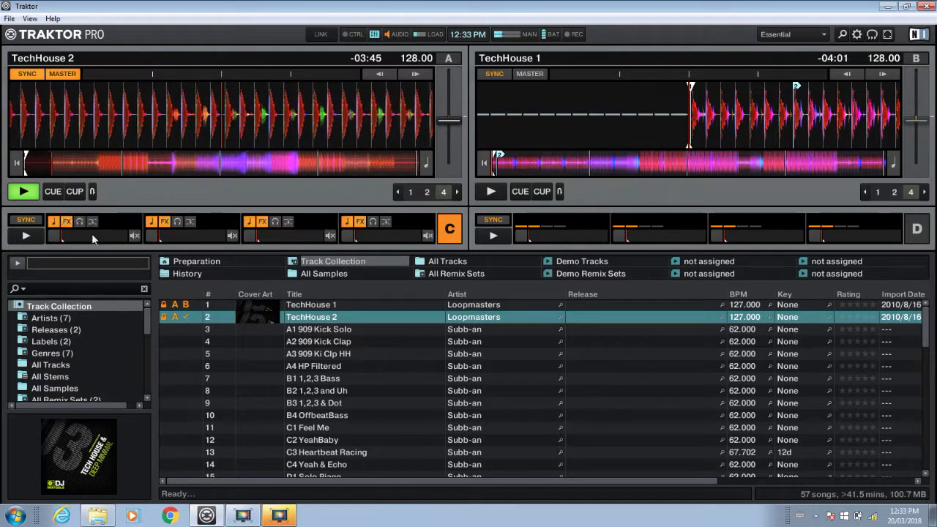
left_click(23, 192)
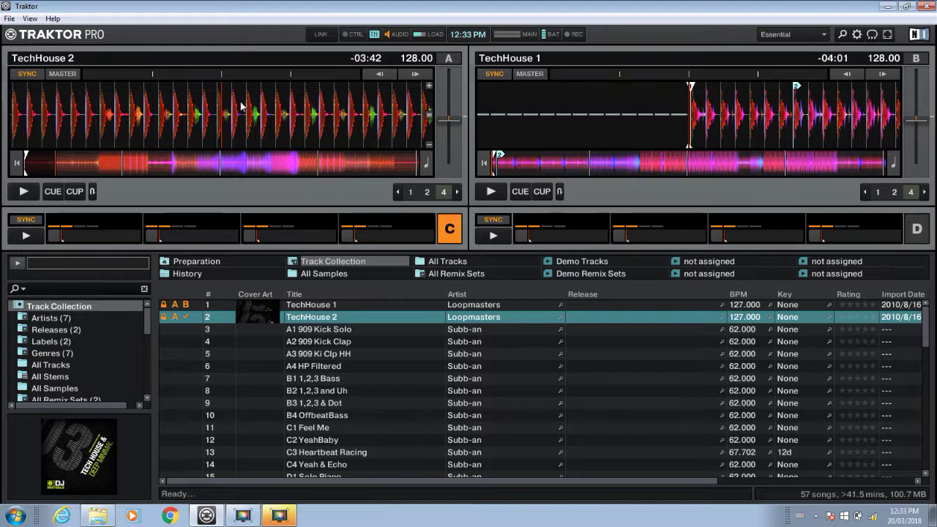
Step: Load the imported track Summer into deck B and play about 13 seconds of it before stopping
scroll(352, 338, "down", 5)
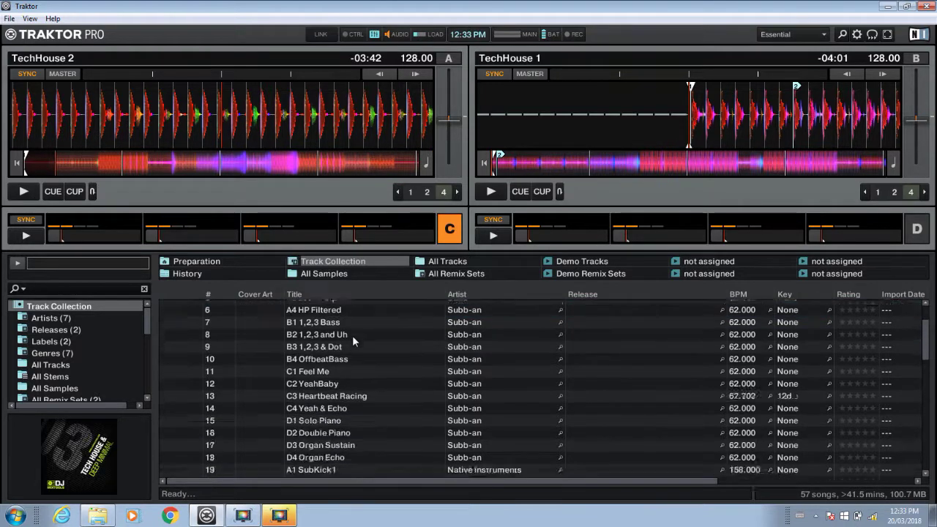
scroll(352, 337, "down", 9)
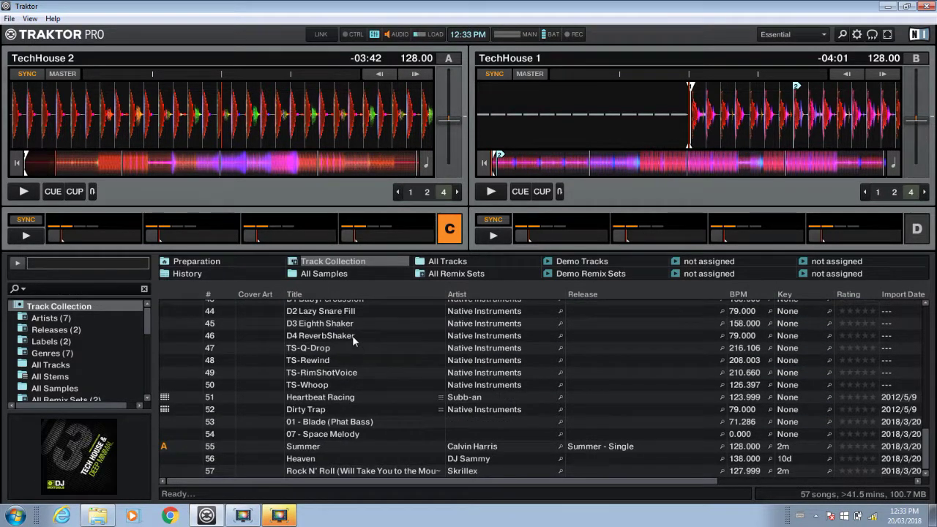
left_click(329, 445)
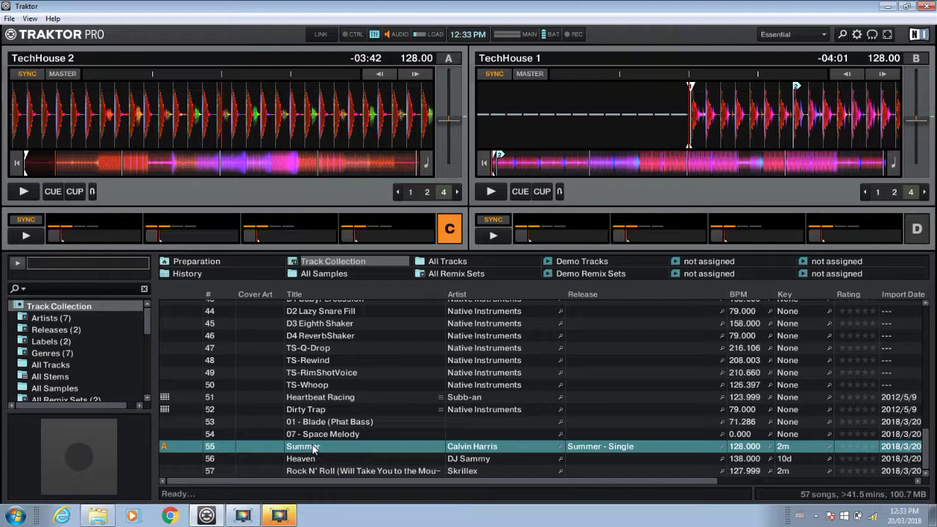
left_click_drag(313, 449, 559, 117)
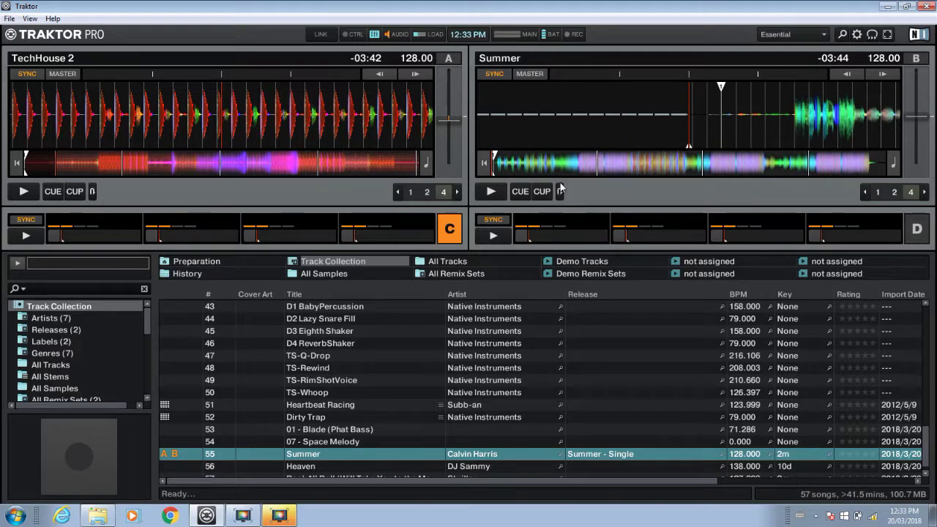
left_click(491, 192)
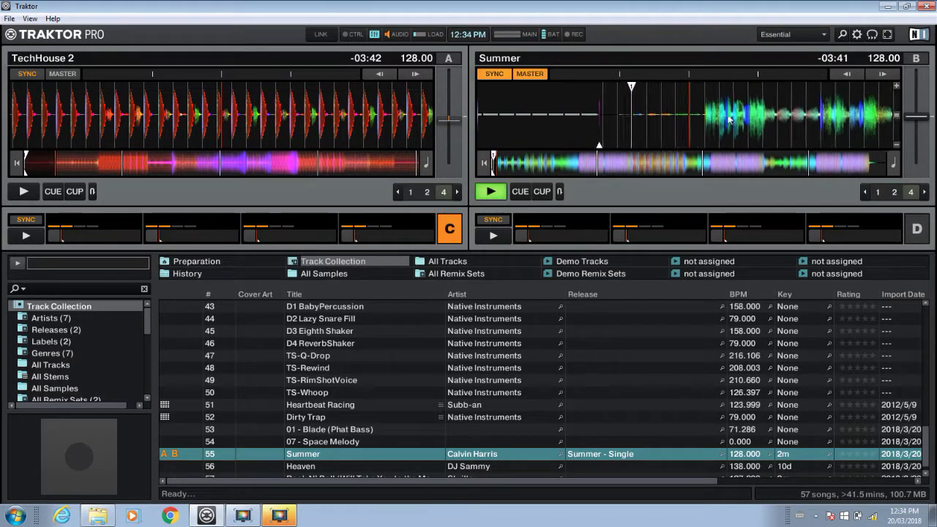
left_click(491, 192)
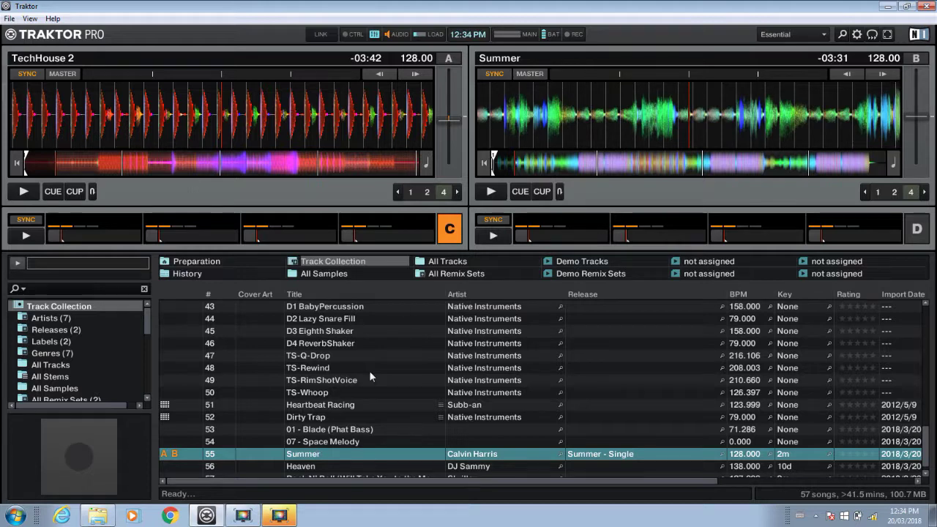
Step: View the commands available for the track Summer, including its deck loading options, without applying any
right_click(306, 457)
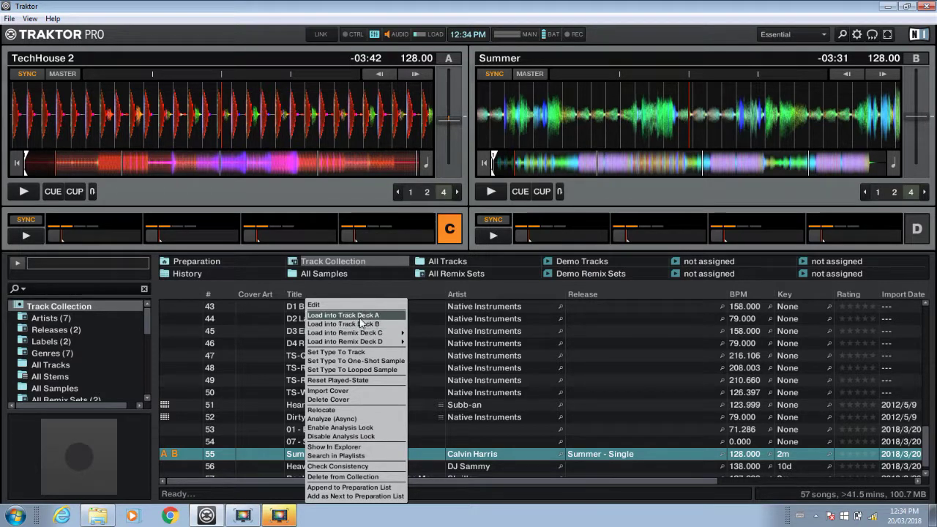
mouse_move(365, 335)
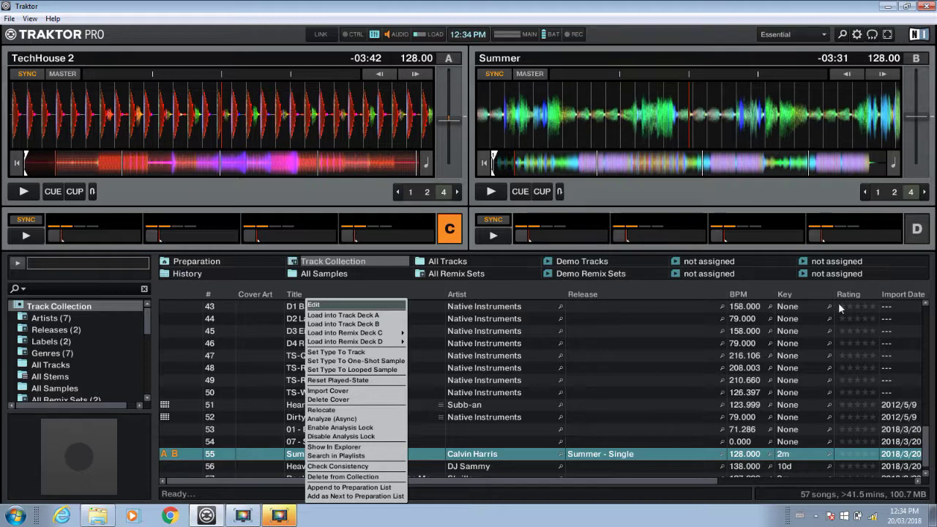
left_click(914, 318)
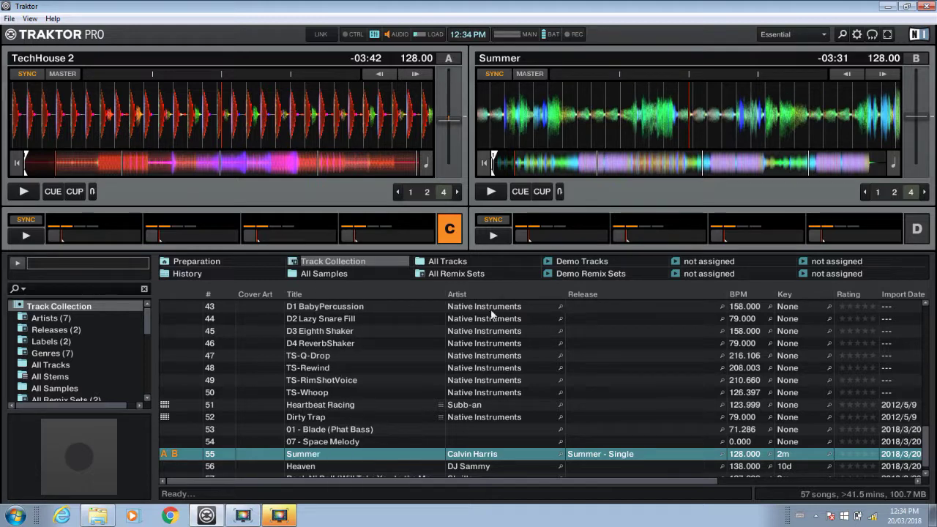
Step: Turn off Sync on both deck B and deck A
left_click_drag(926, 455, 928, 313)
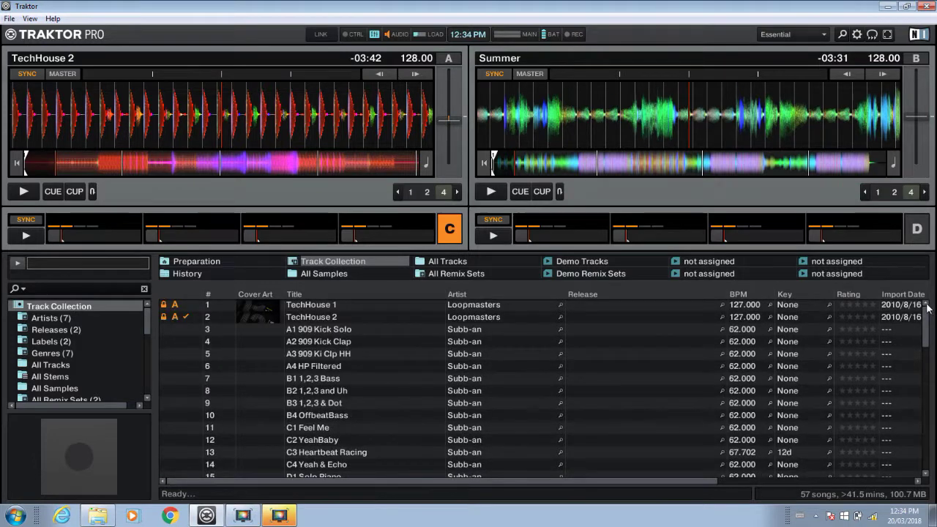
left_click(494, 74)
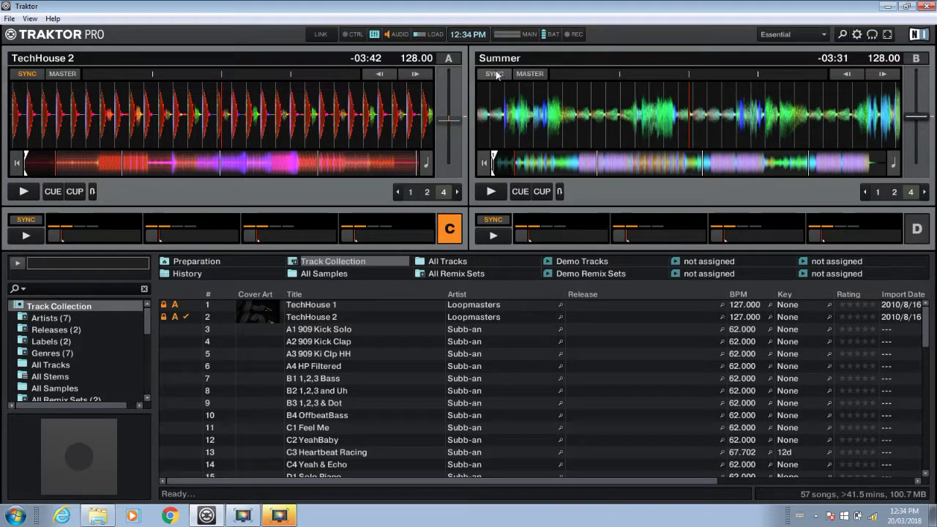
left_click(41, 74)
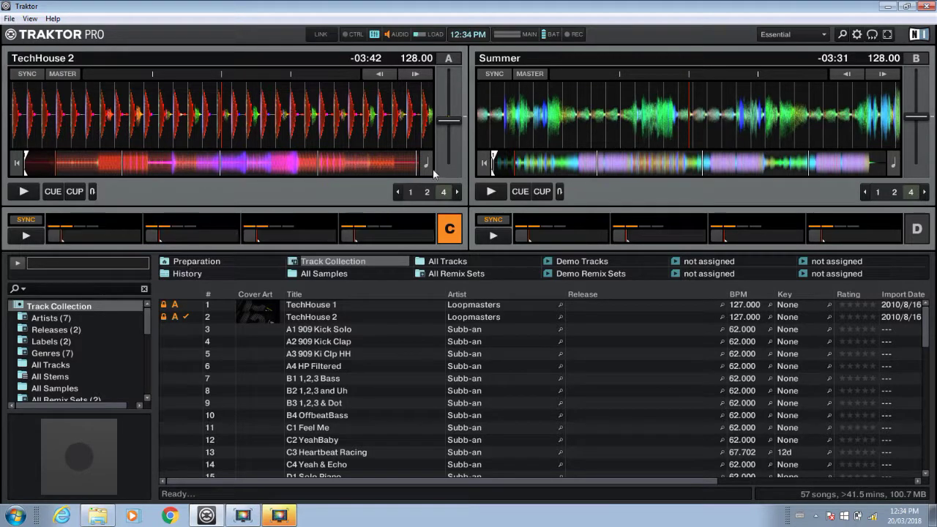
Step: Return TechHouse 2 in deck A to its start and load TechHouse 1 into deck B
mouse_move(432, 134)
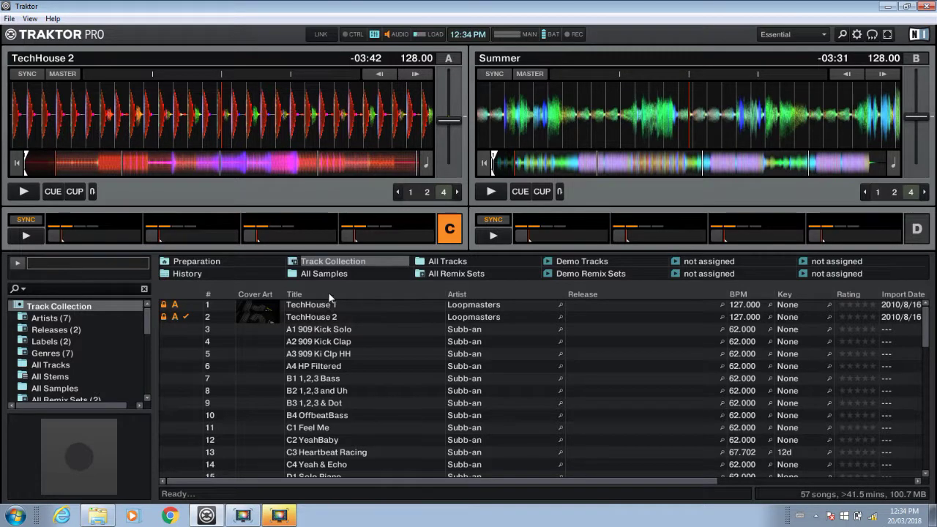
left_click(35, 172)
left_click(26, 170)
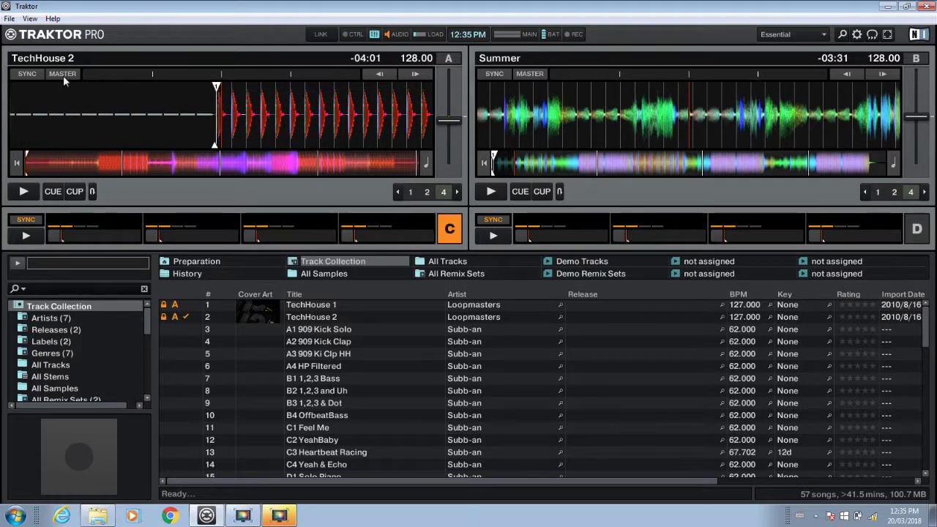
left_click_drag(323, 309, 542, 99)
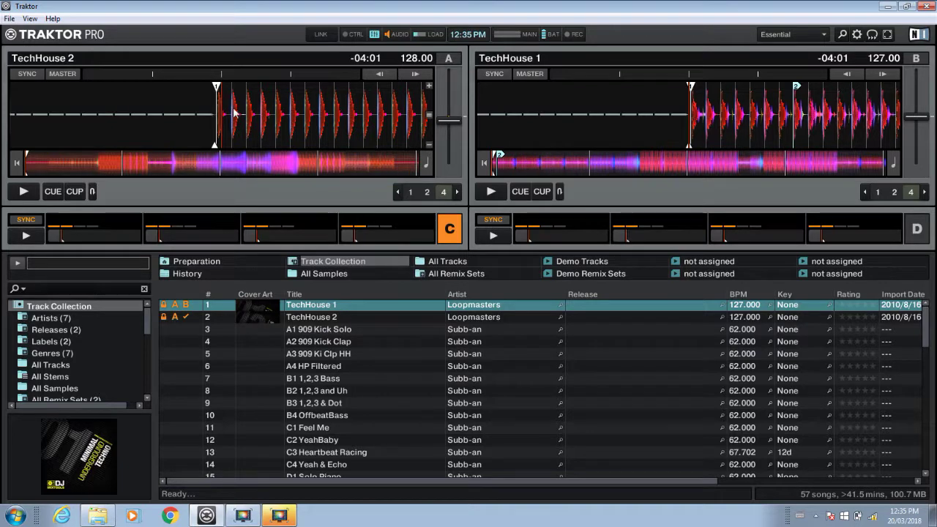
Step: Play both decks together without Sync, stop deck B and return its track to the start while deck A keeps playing
left_click(24, 192)
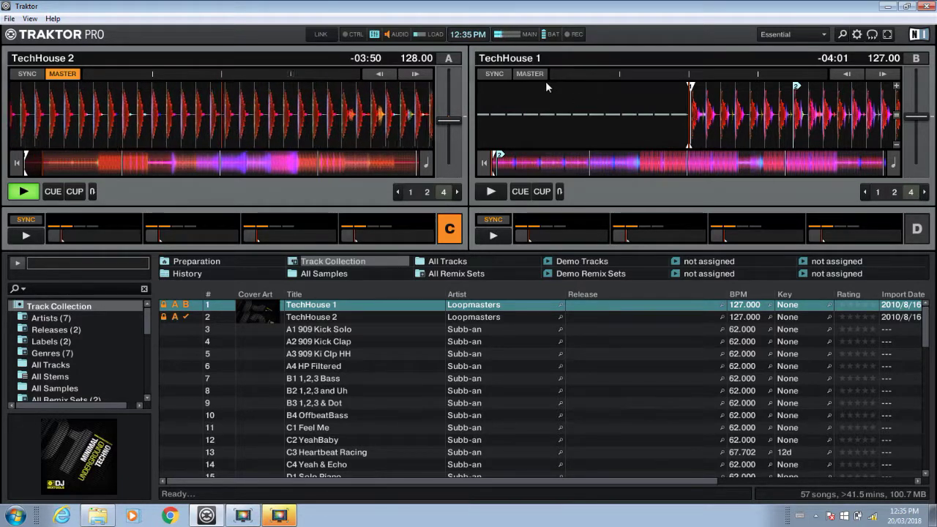
left_click(491, 193)
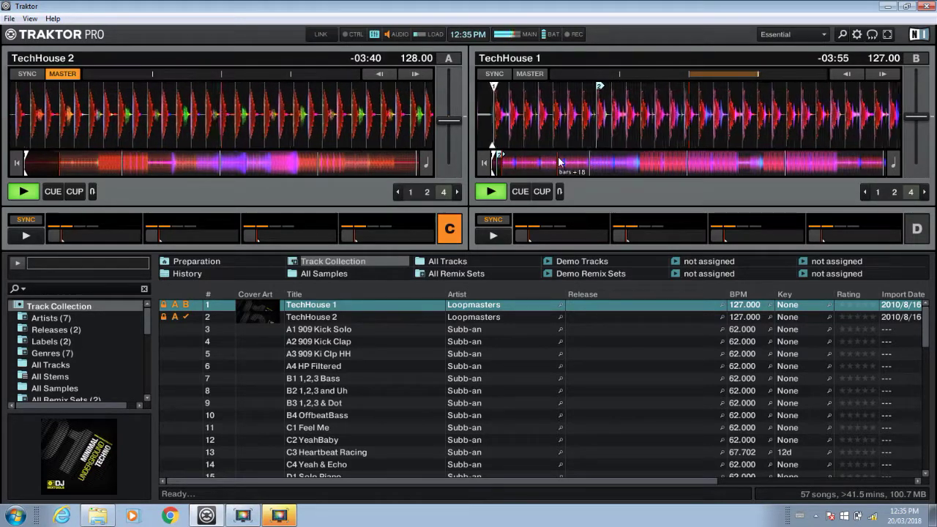
left_click(490, 193)
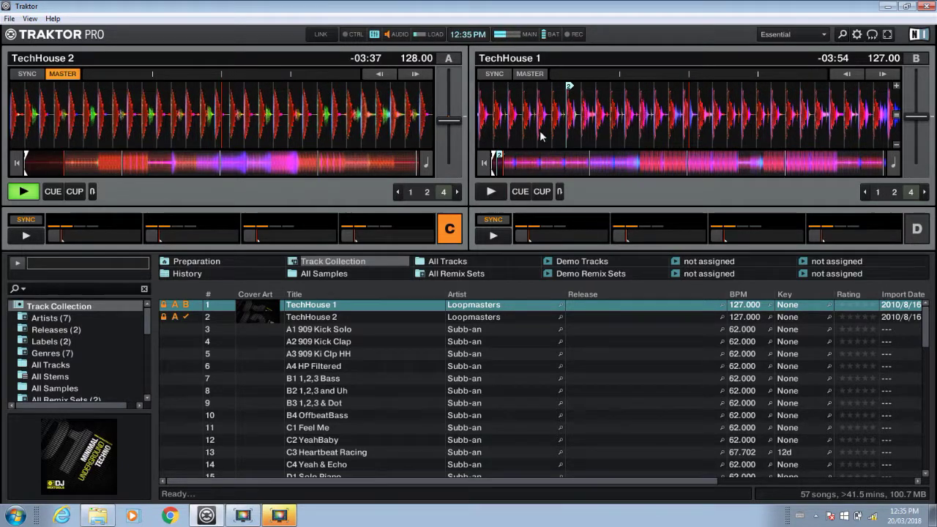
left_click(495, 170)
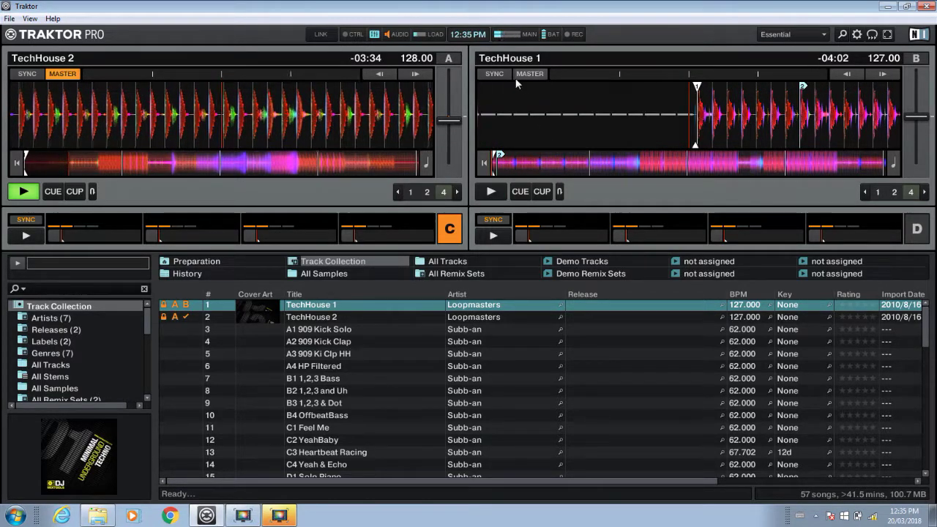
Step: Turn on Sync for deck B and play TechHouse 1 alongside deck A before stopping deck B
left_click(495, 74)
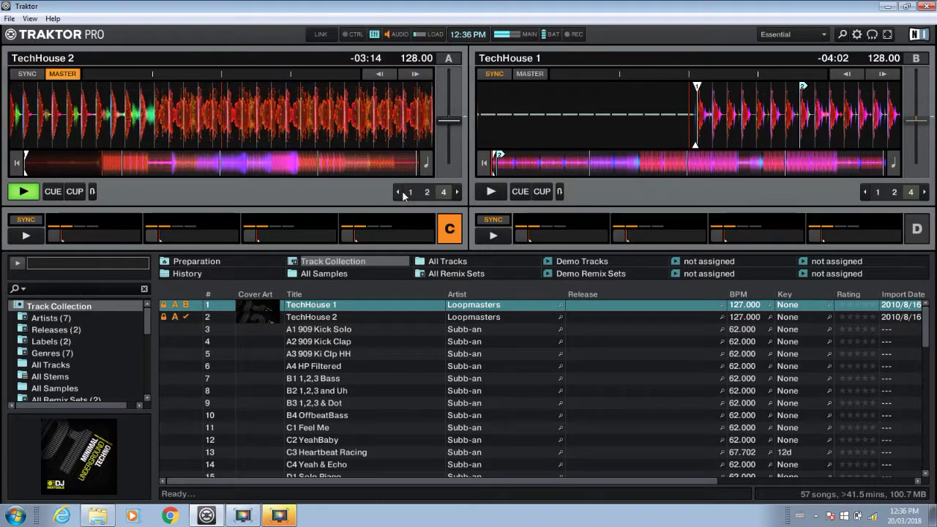
left_click(490, 192)
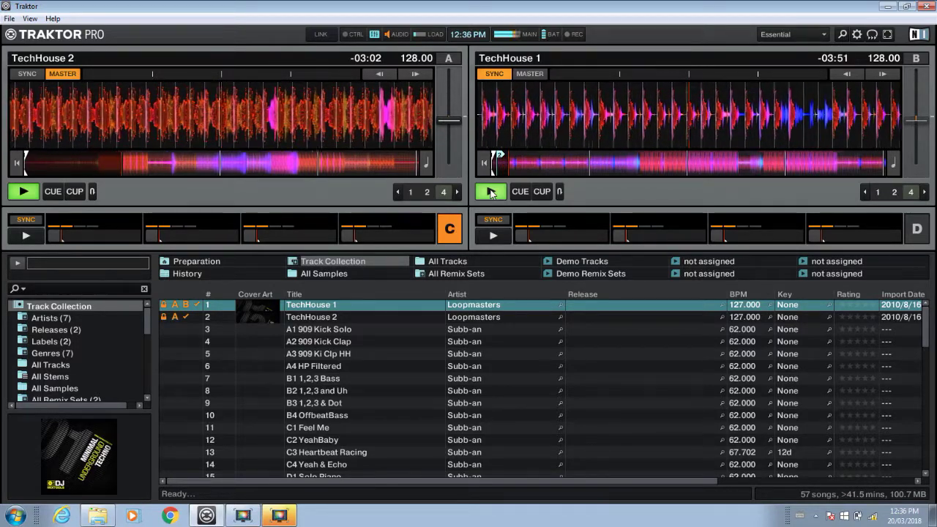
left_click(491, 192)
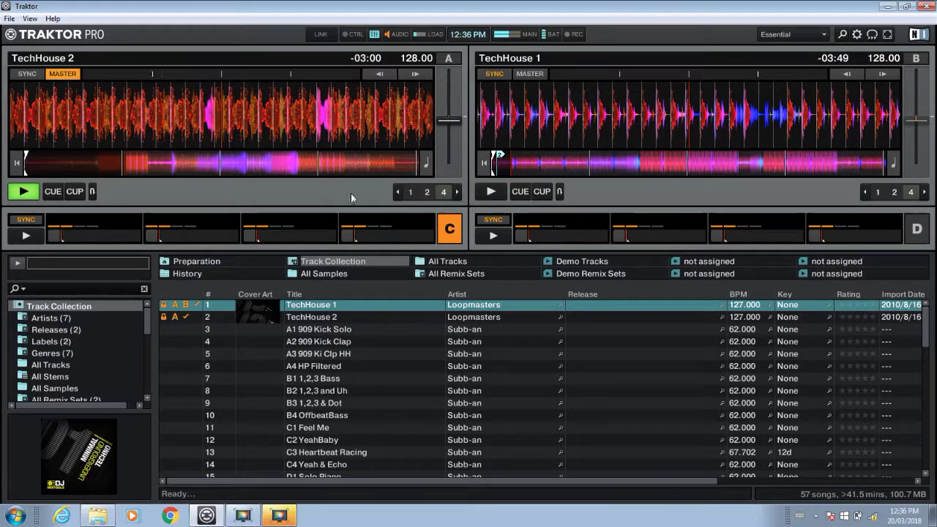
Step: Stop playback on deck A and switch the interface to the Extended layout
left_click(24, 192)
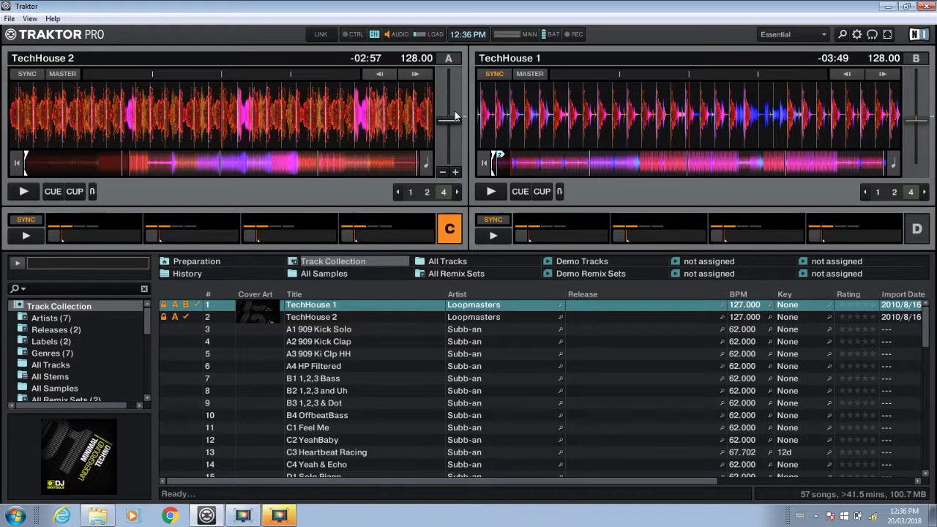
left_click(30, 19)
mouse_move(49, 35)
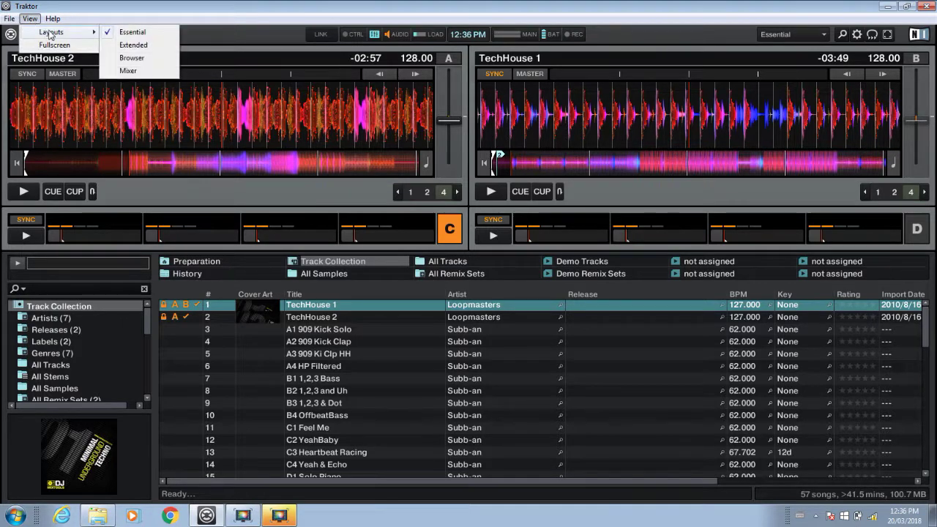
left_click(134, 47)
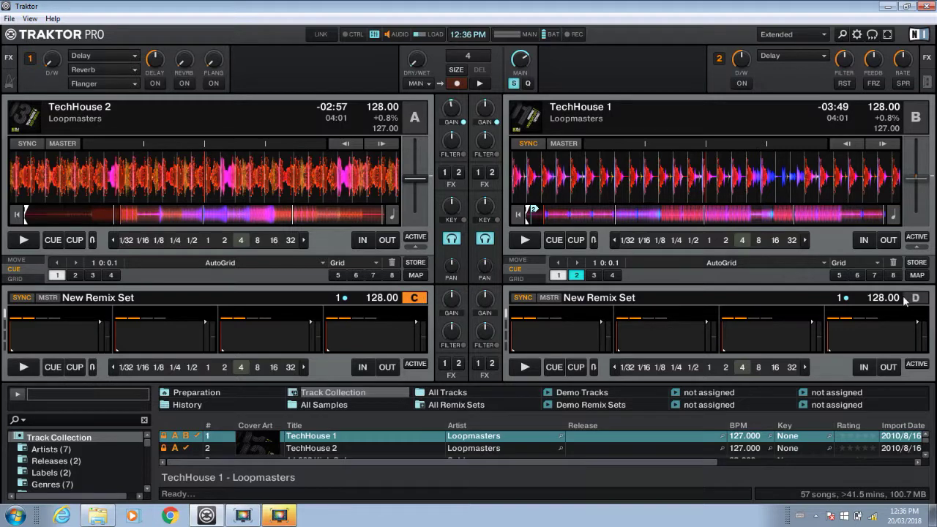
Step: Hide decks C and D through the Decks Layout preferences, and close the preferences
mouse_move(538, 316)
left_click(16, 17)
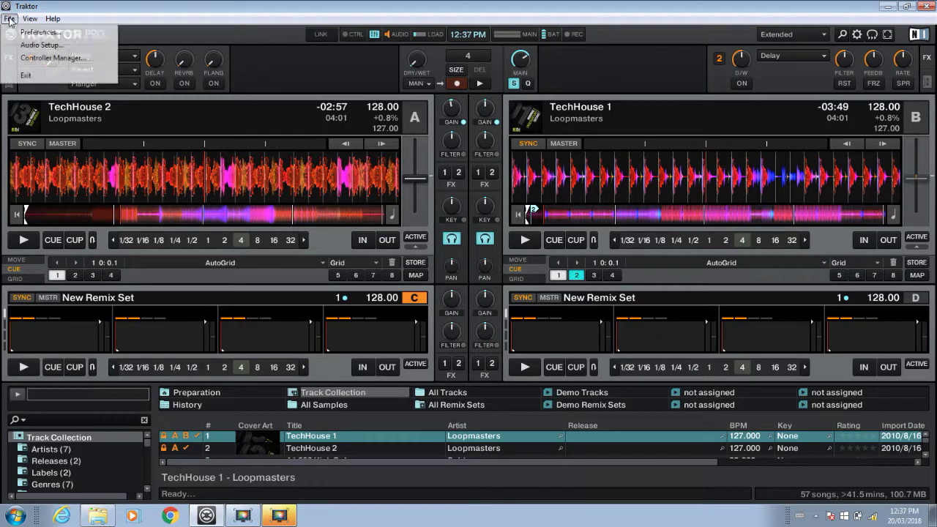
left_click(31, 30)
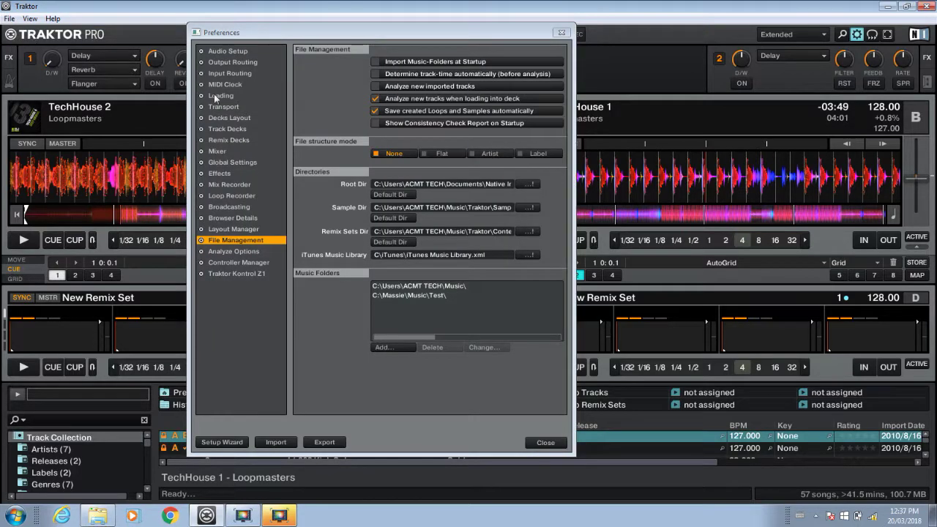
left_click(230, 118)
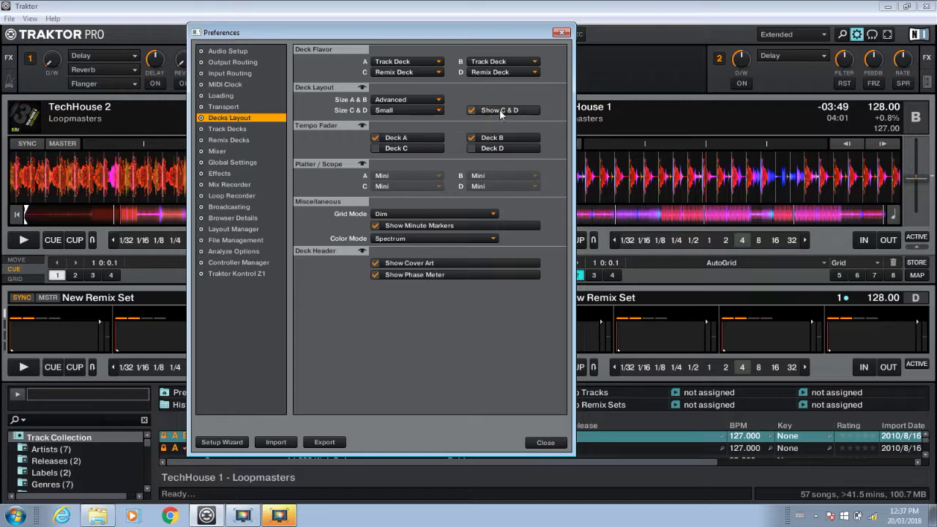
left_click(472, 111)
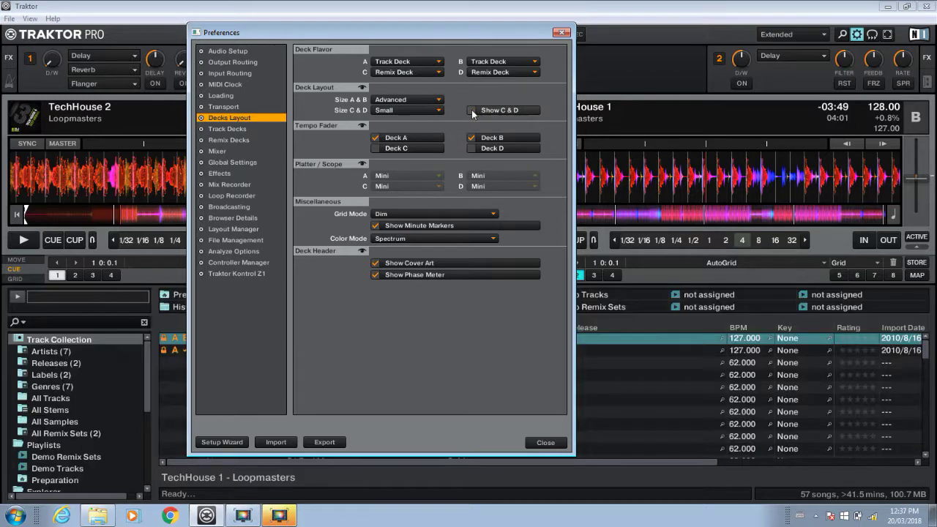
left_click(546, 443)
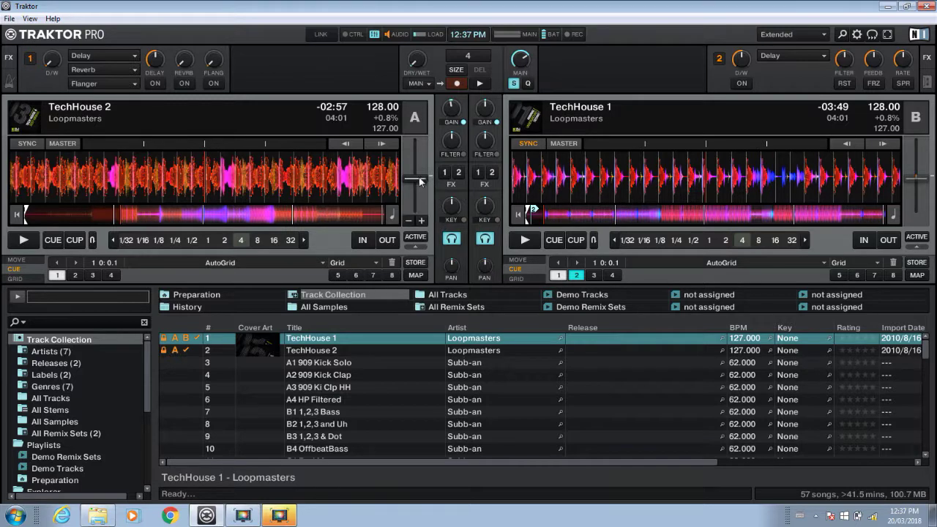
Step: Play deck A and sweep its tempo fader to -8.0%, up to +8.0%, and back to about +5.4%
left_click(23, 241)
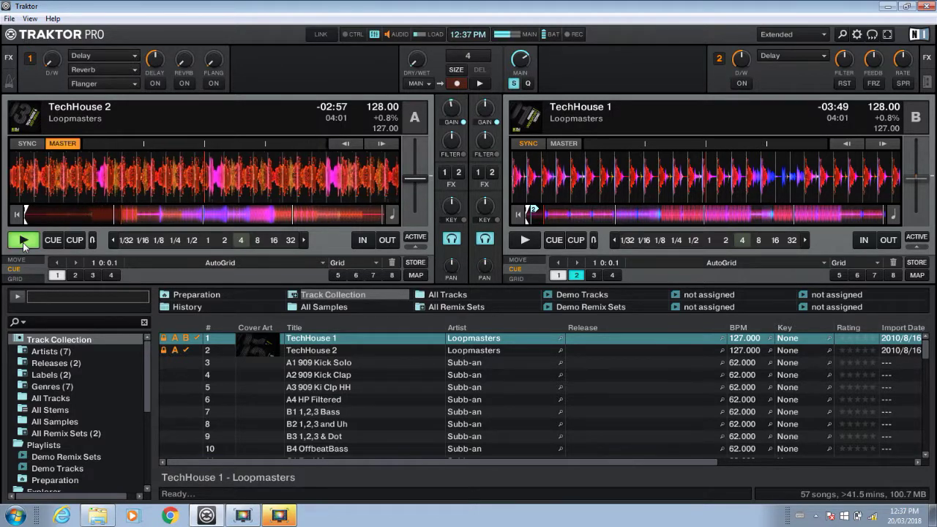
left_click_drag(419, 179, 419, 141)
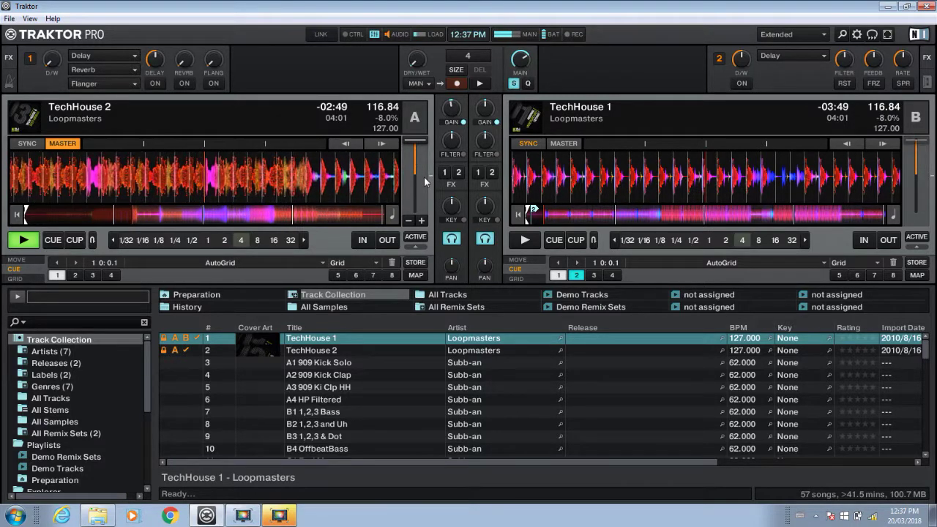
left_click_drag(420, 143, 415, 210)
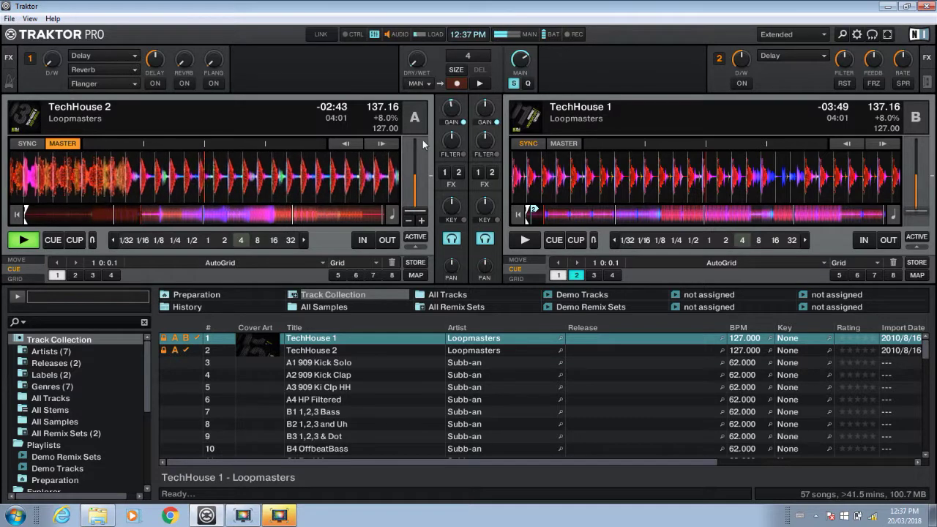
left_click_drag(421, 146, 421, 137)
left_click_drag(419, 213, 418, 210)
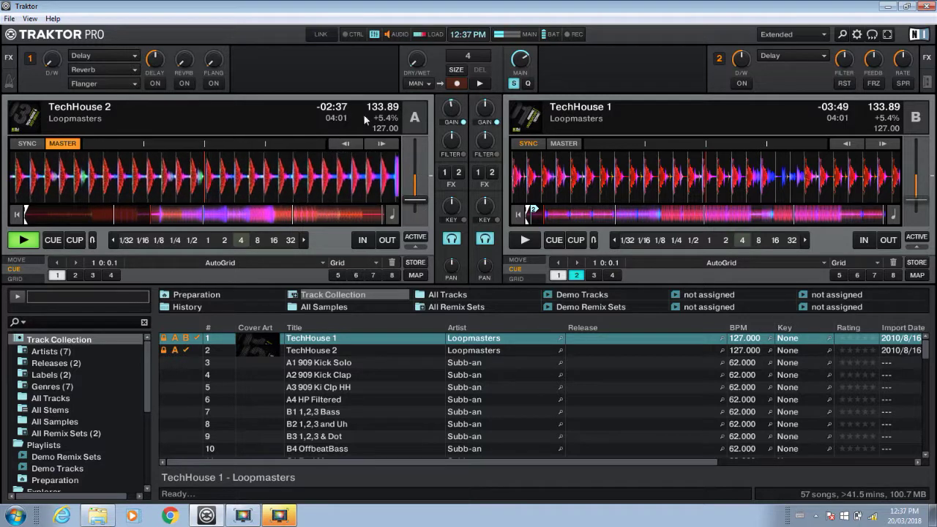
Step: Reset deck A's tempo to its original 127.00 BPM (0.0%) and stop the deck
left_click(421, 197, "ctrl")
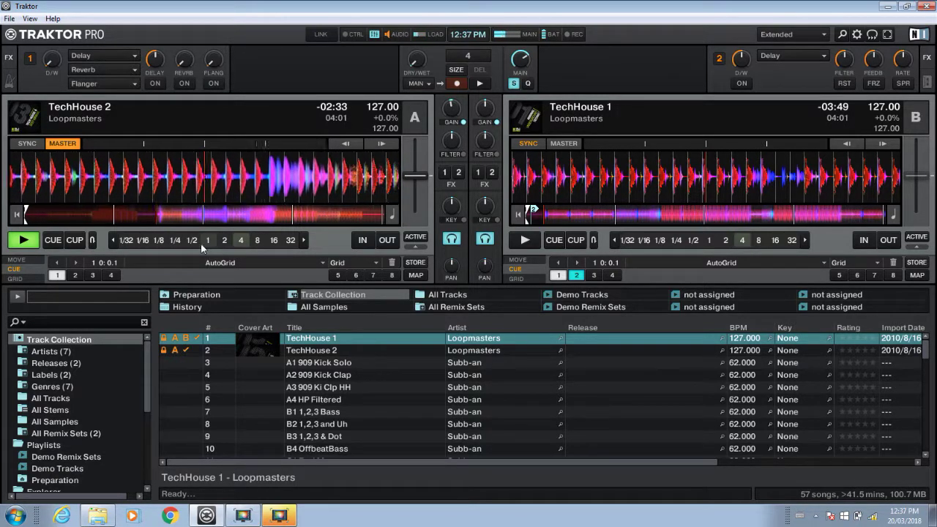
left_click(24, 240)
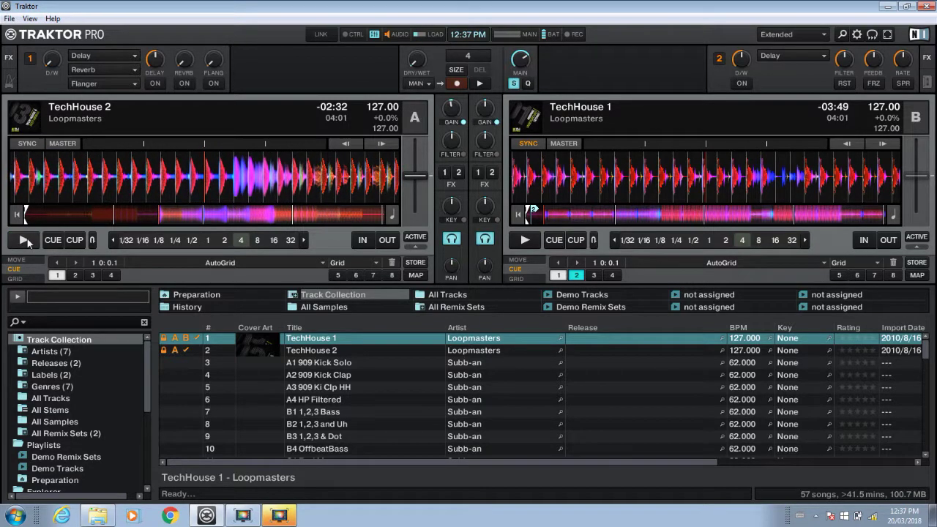